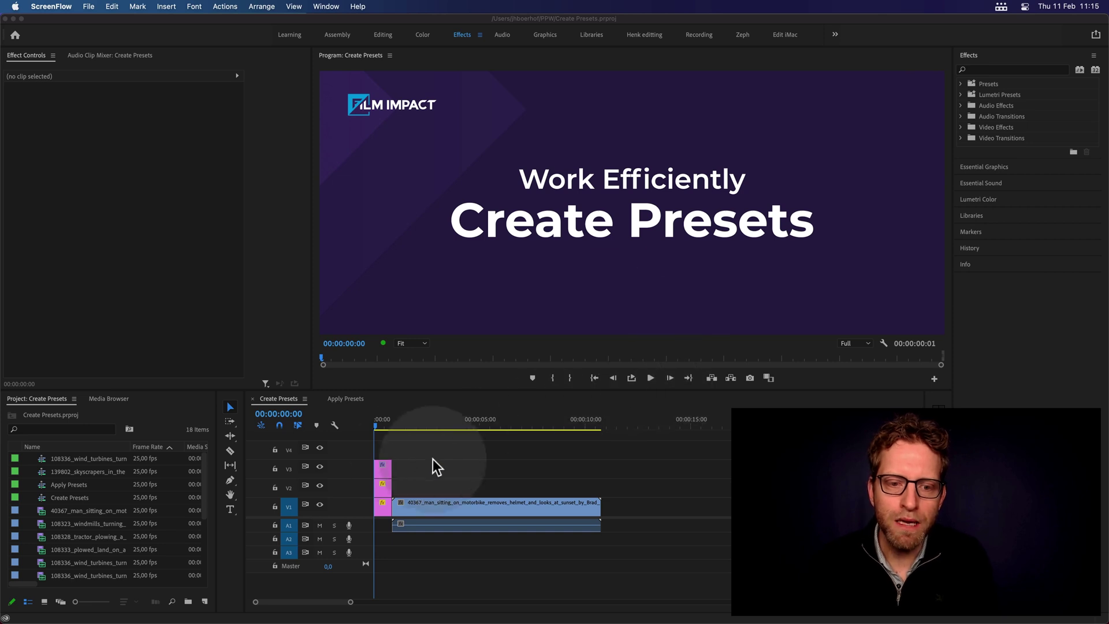
Move the title and logo clips to start at 00:00:06:11 over the motorbike shot
left_click(403, 418)
left_click_drag(413, 420, 514, 426)
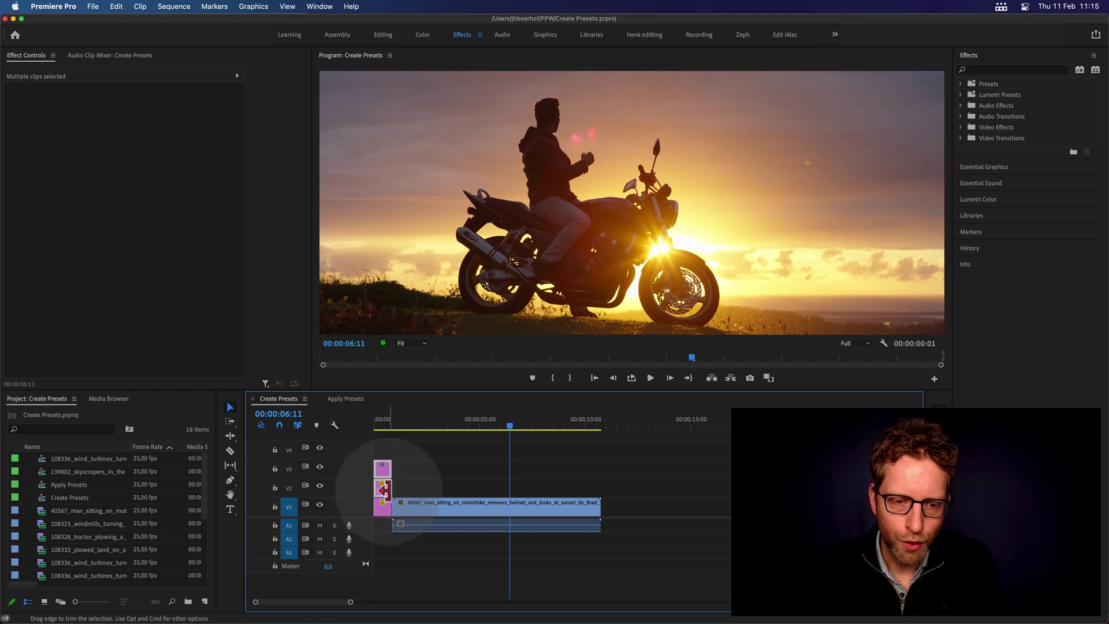
left_click_drag(383, 479, 595, 481)
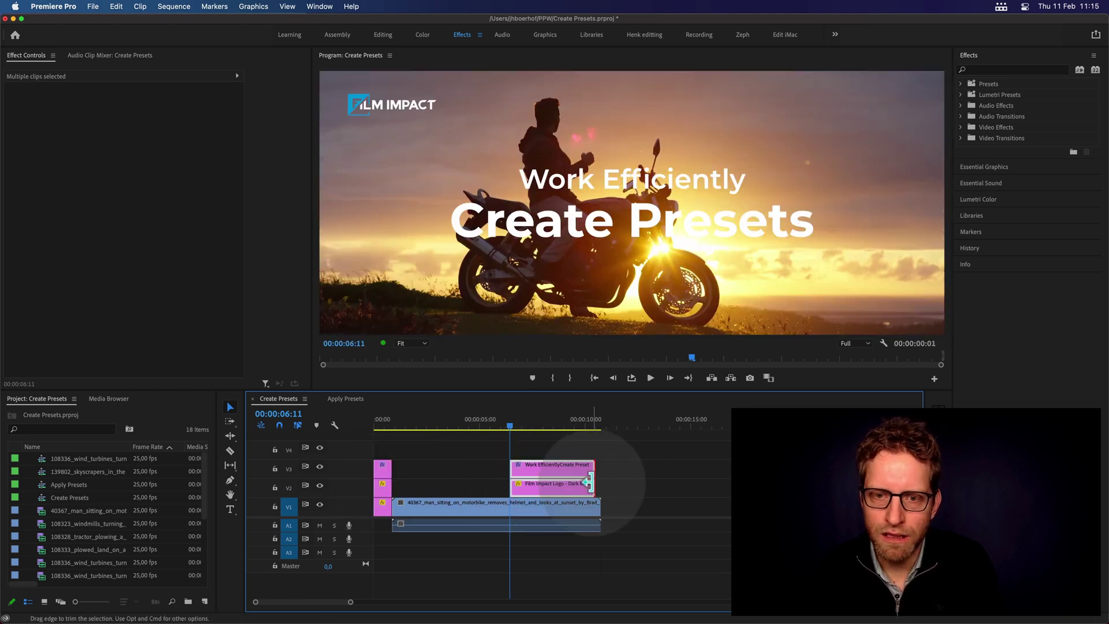
Split the V1 motorbike clip at the 00:00:06:11 playhead with the Razor tool
left_click(607, 482)
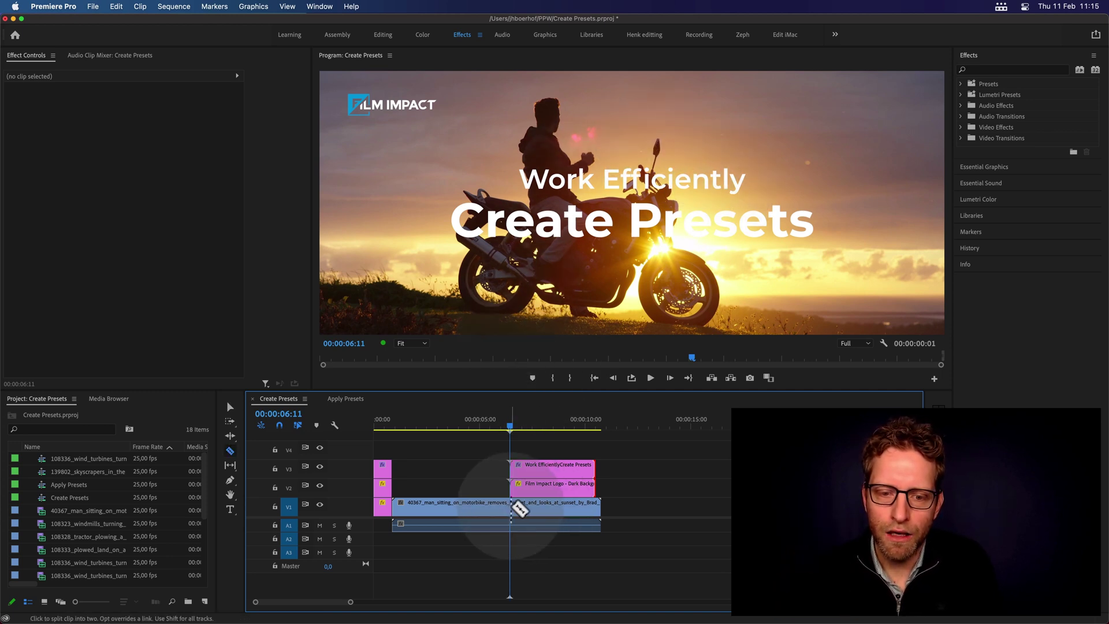
left_click(511, 508)
key("v")
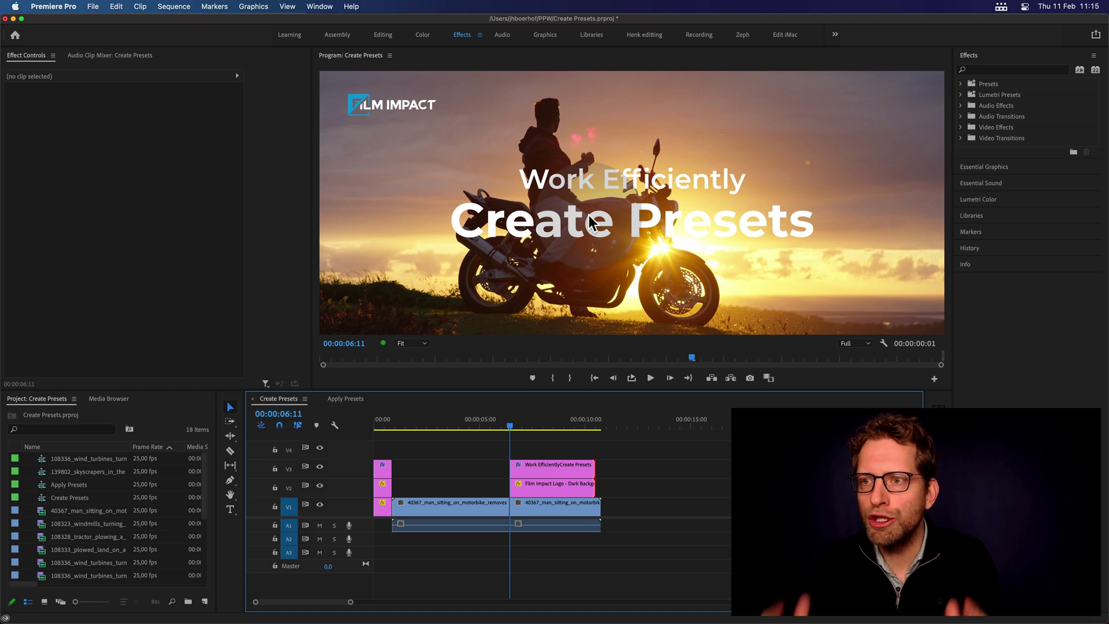
Apply the Tint effect to the second motorbike clip so it turns black and white
left_click(994, 72)
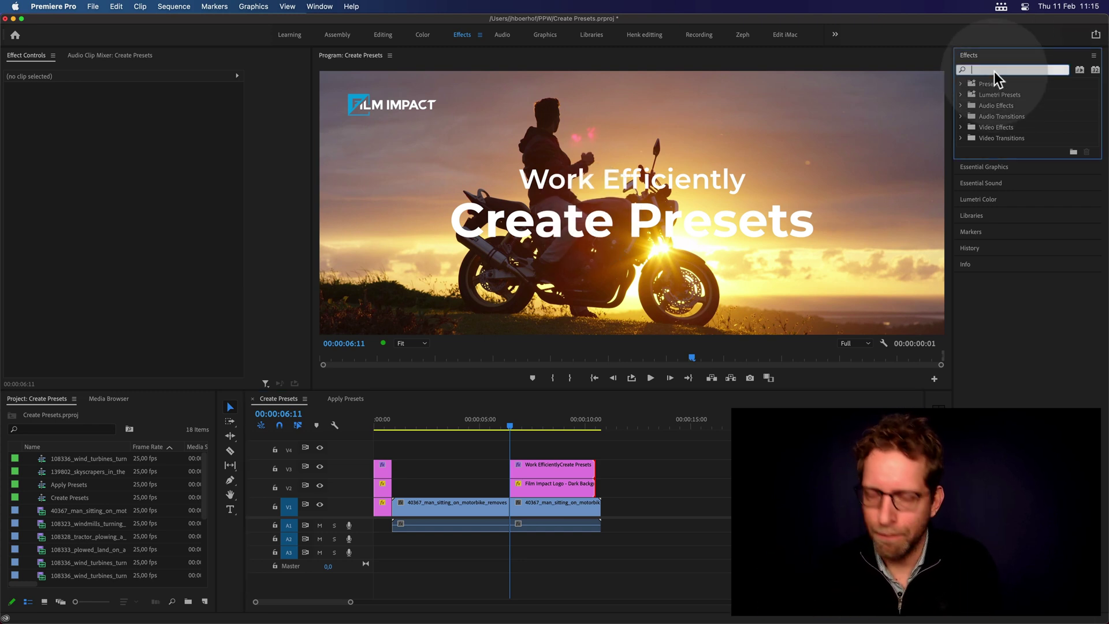
type("tint")
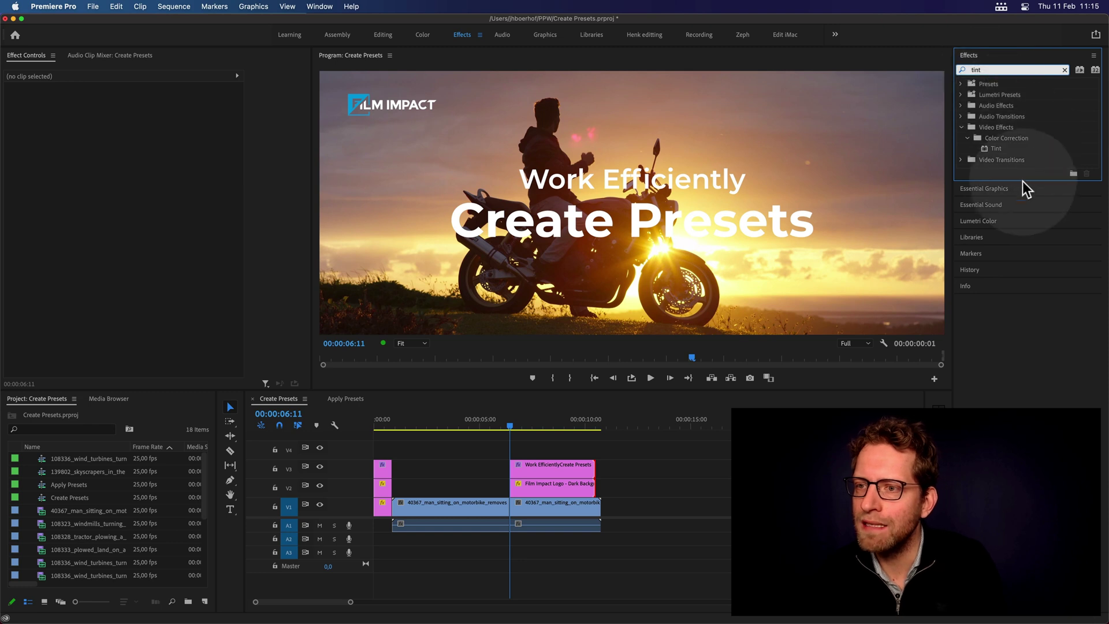
left_click(995, 148)
left_click_drag(997, 148, 563, 508)
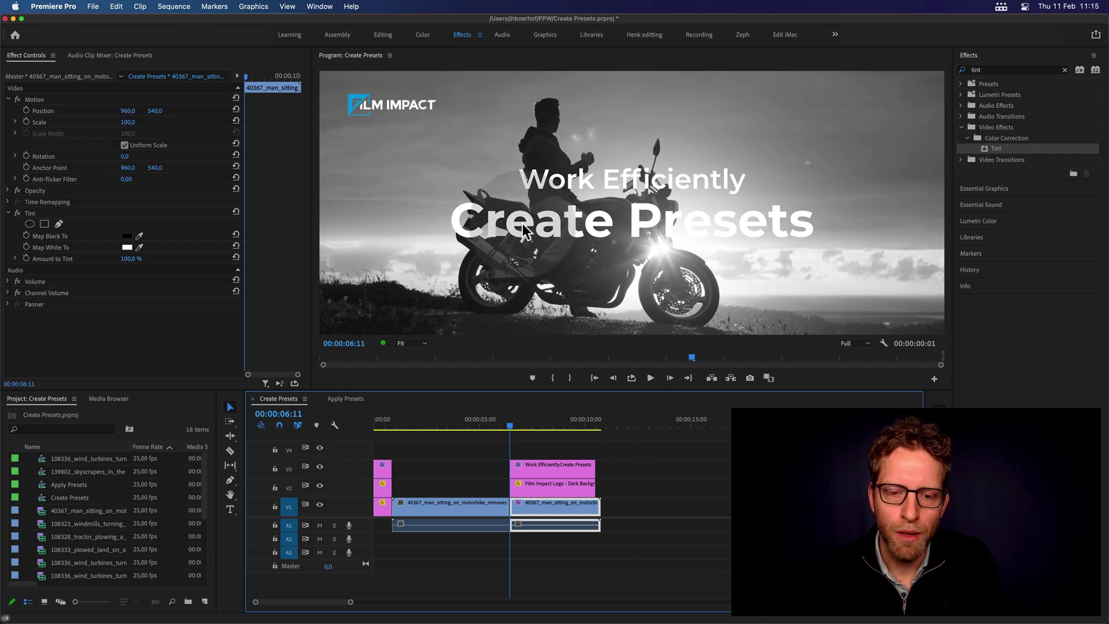
left_click(26, 55)
left_click(30, 213)
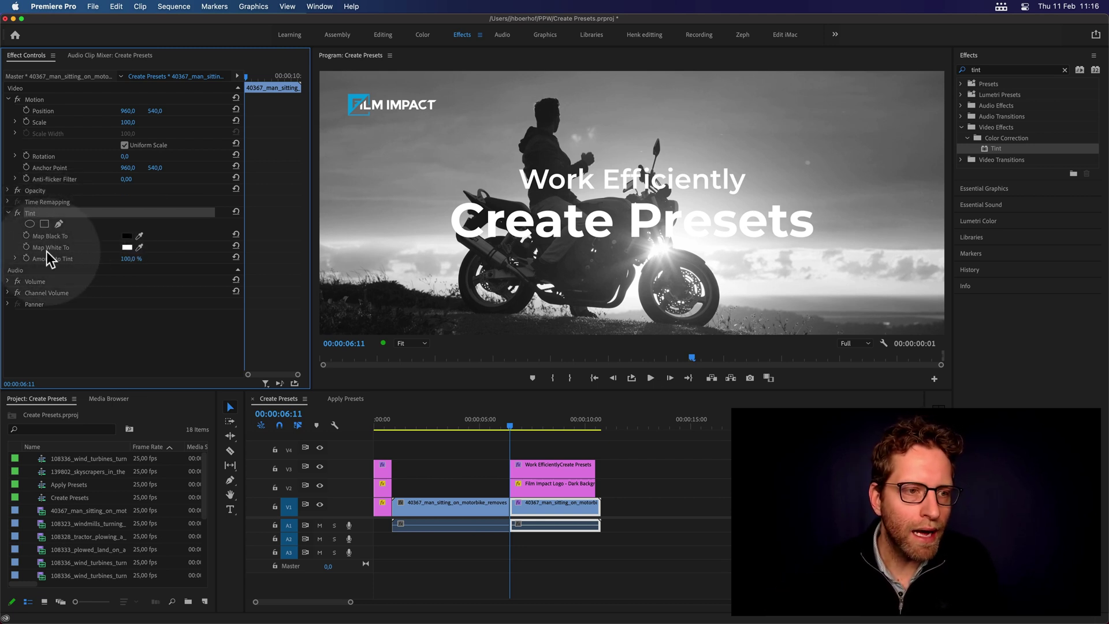
left_click_drag(508, 428, 382, 428)
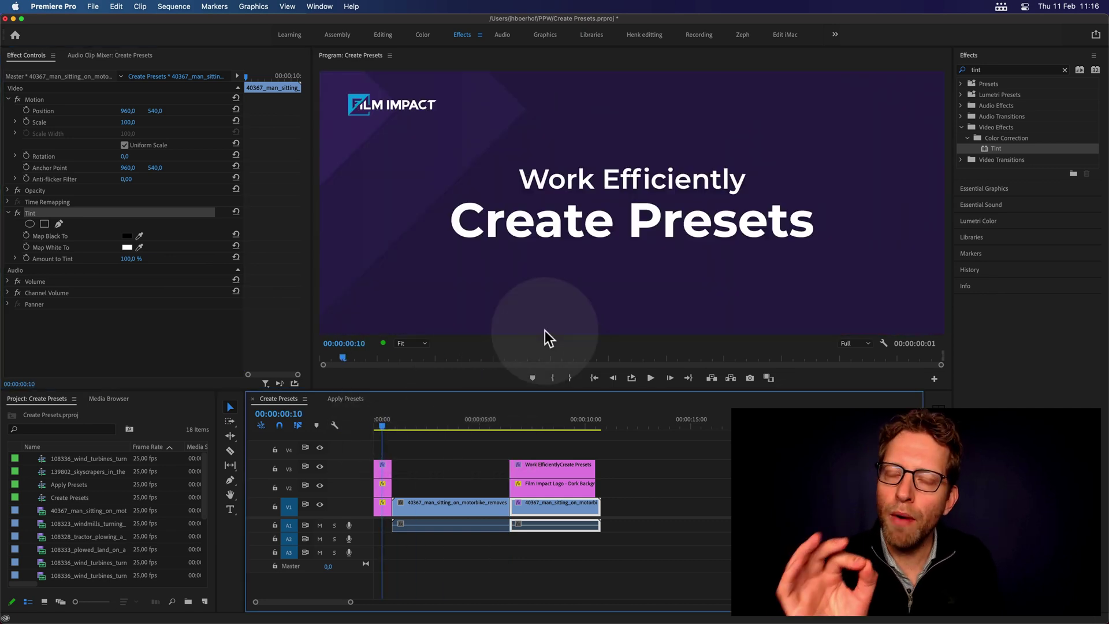
Eyedrop the title's dark purple background into Tint's Map Black To
left_click(139, 237)
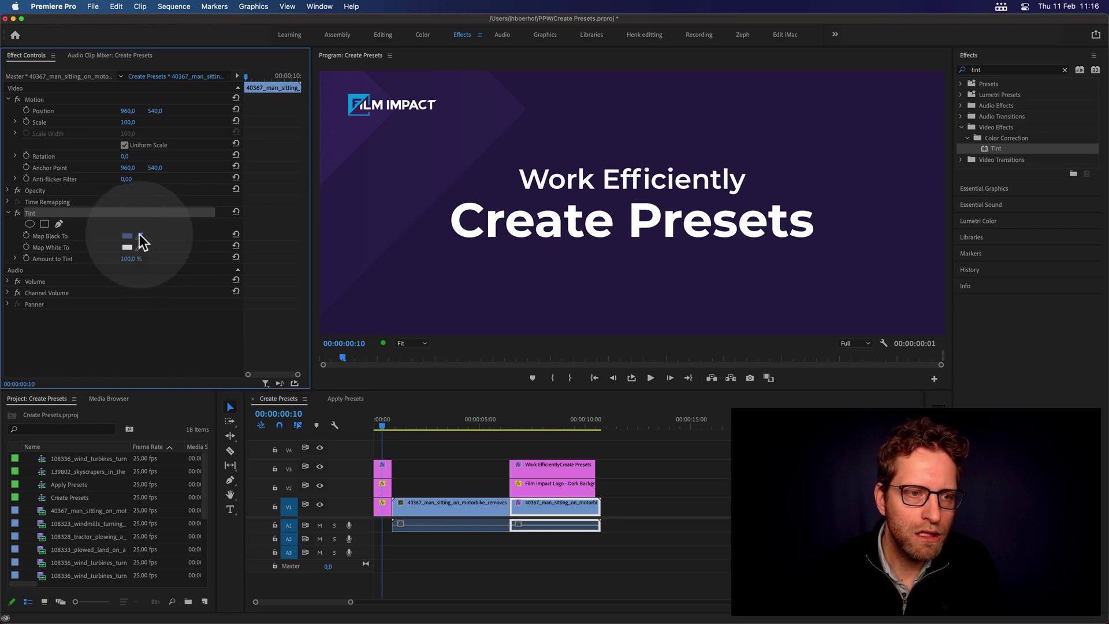
left_click(140, 235)
left_click(455, 290)
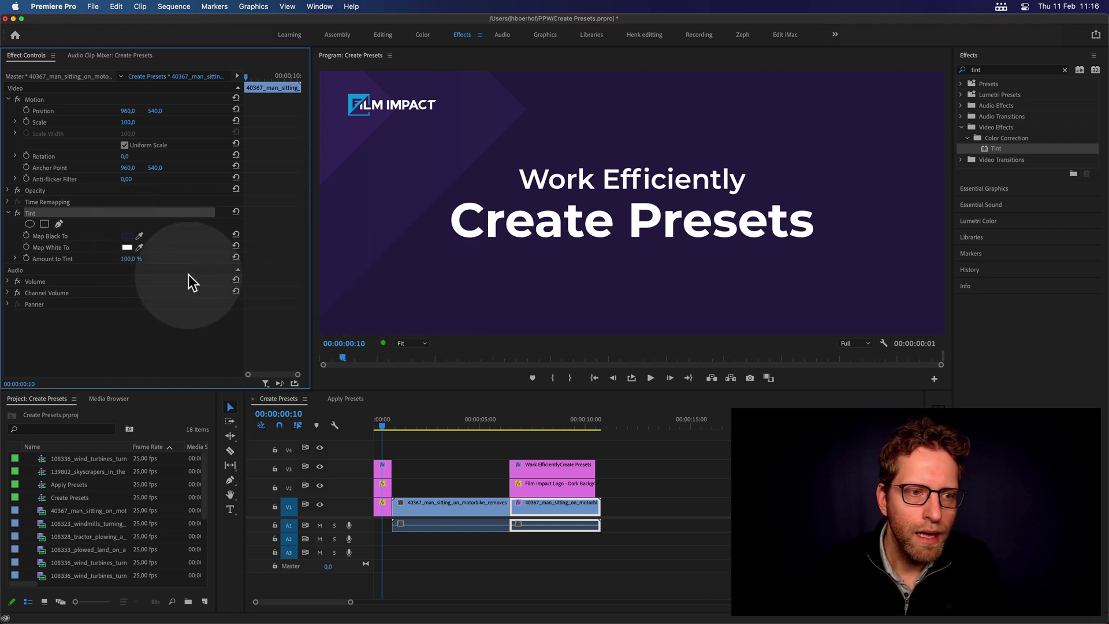
Set Tint's Map White To a light purple (#8D80B8) and compare against the untinted clip
left_click(140, 248)
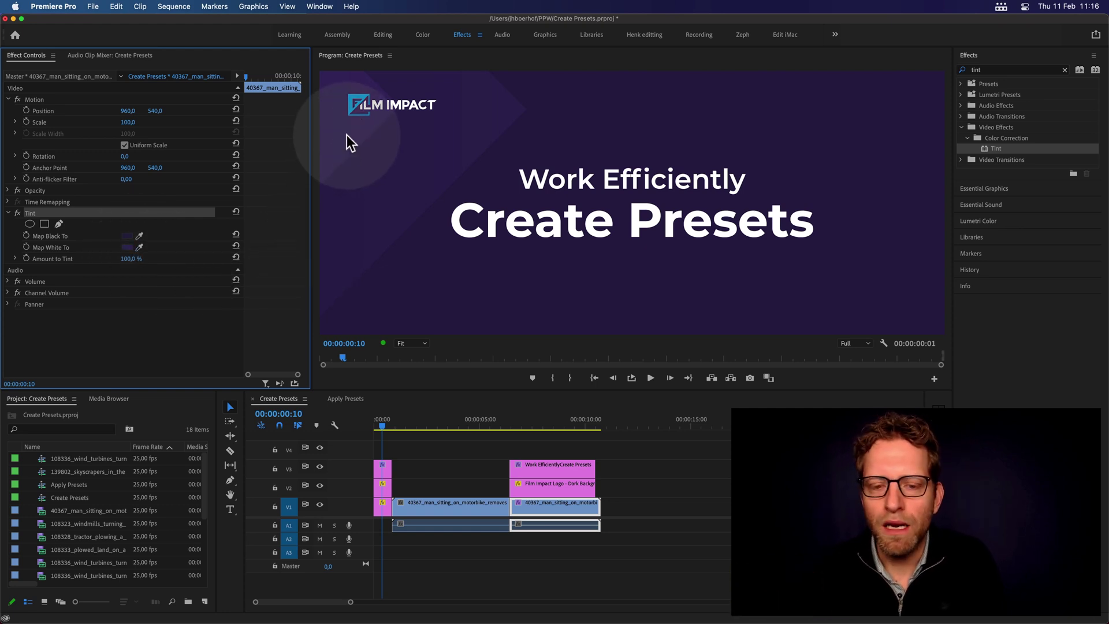
mouse_move(524, 424)
left_mouse_down()
mouse_move(535, 423)
mouse_move(525, 423)
left_mouse_up()
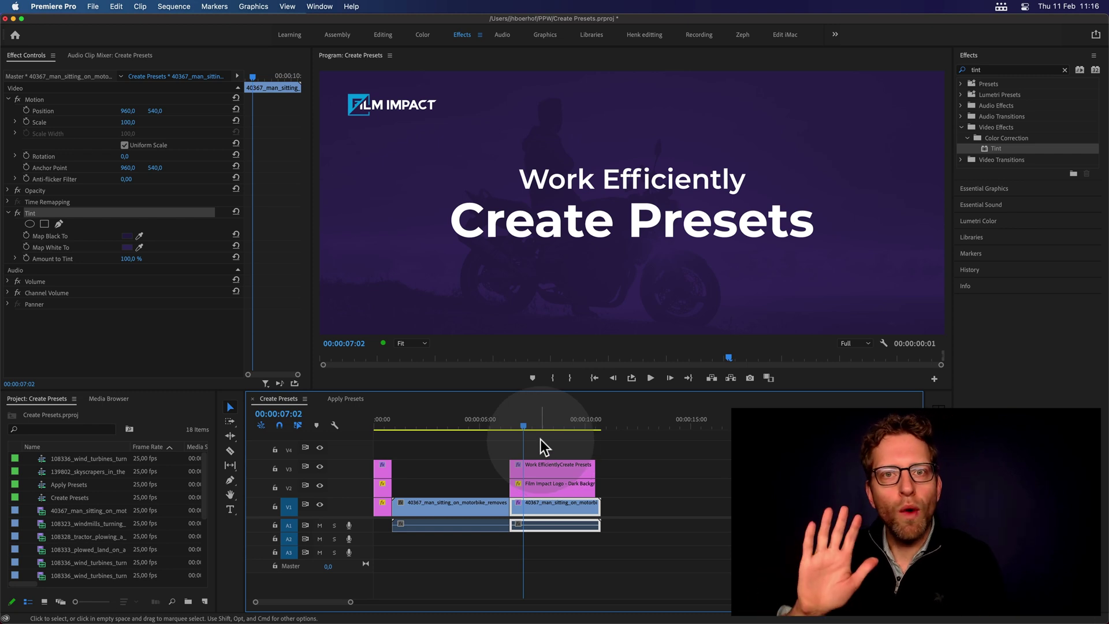
left_click(127, 249)
left_click_drag(240, 322, 202, 375)
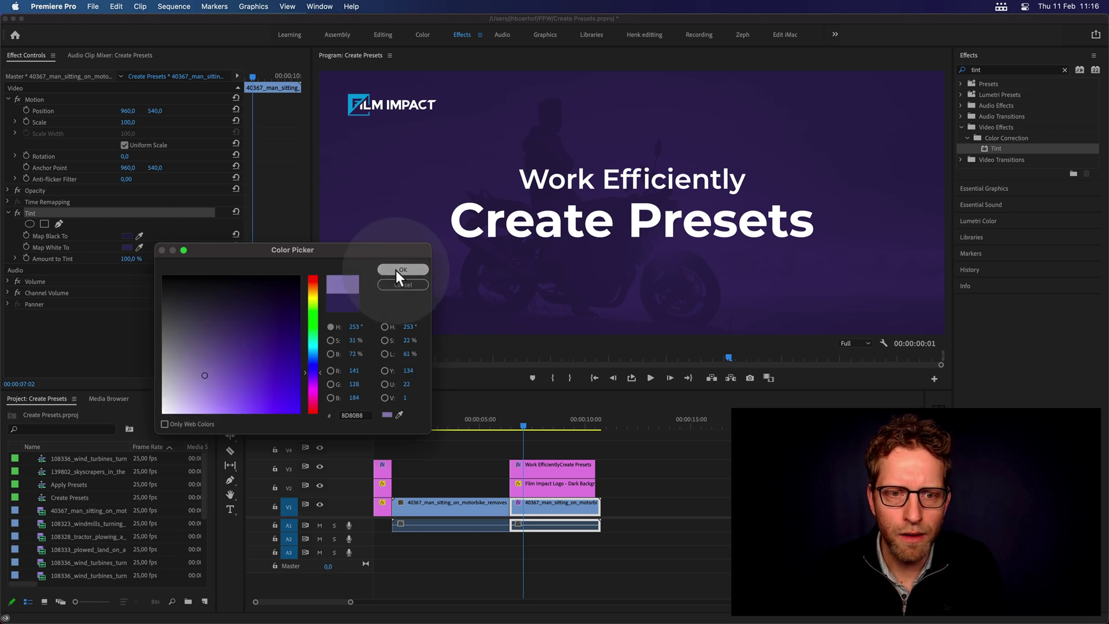
left_click(403, 270)
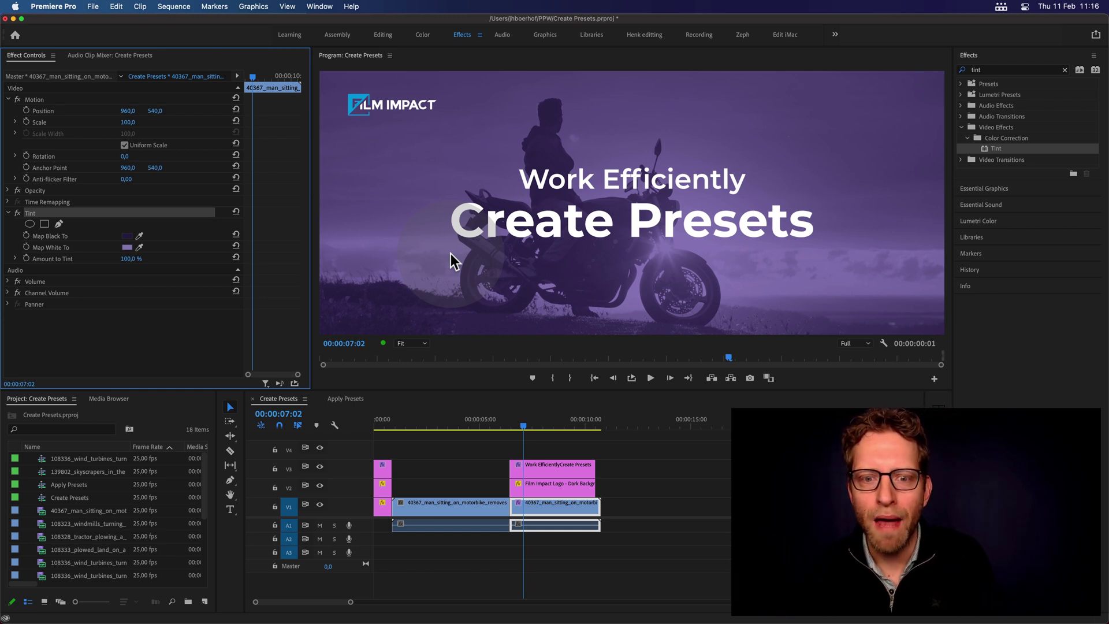
mouse_move(519, 423)
left_mouse_down()
mouse_move(490, 424)
mouse_move(519, 424)
left_mouse_up()
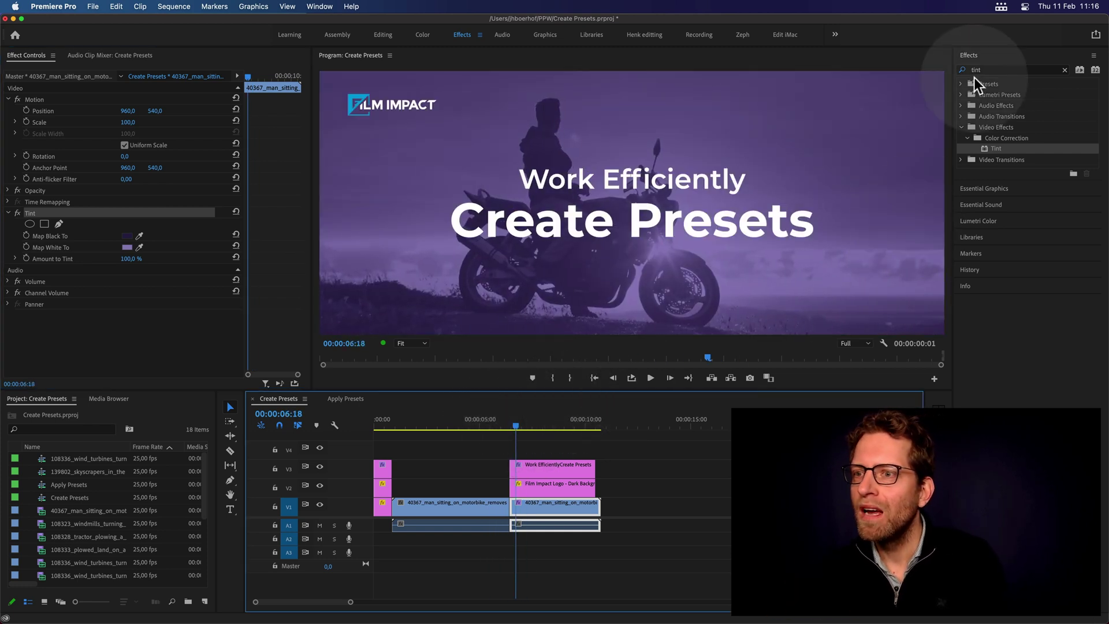
Add the FI: Wipe Impacts transition at the cut between the two motorbike clips
left_click(987, 67)
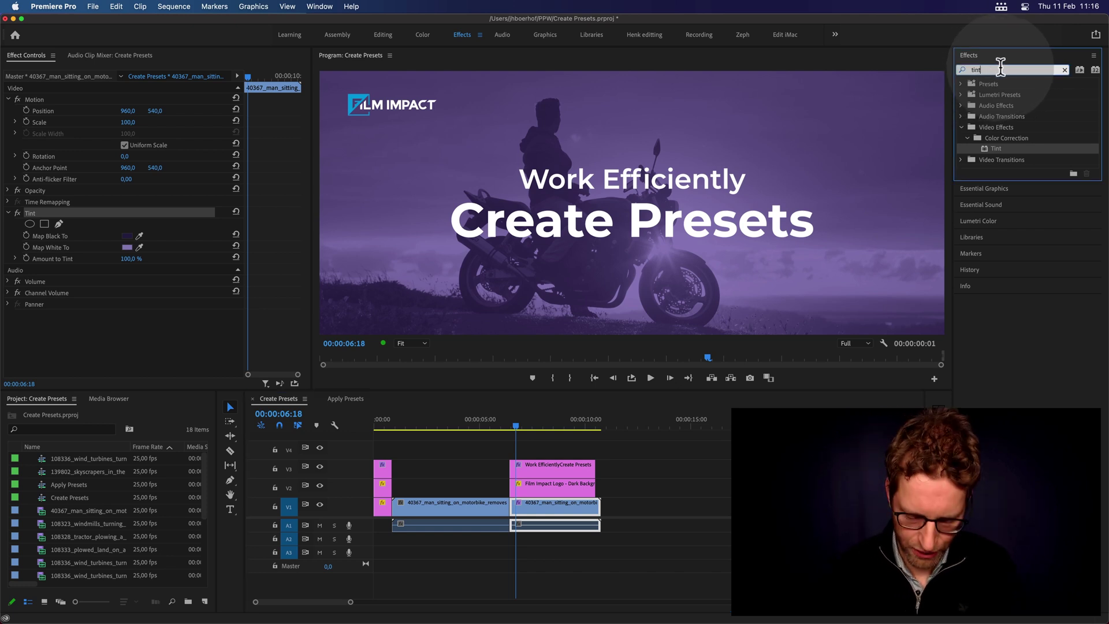
key("BackSpace")
key("BackSpace")
key("BackSpace")
key("BackSpace")
type("wipe")
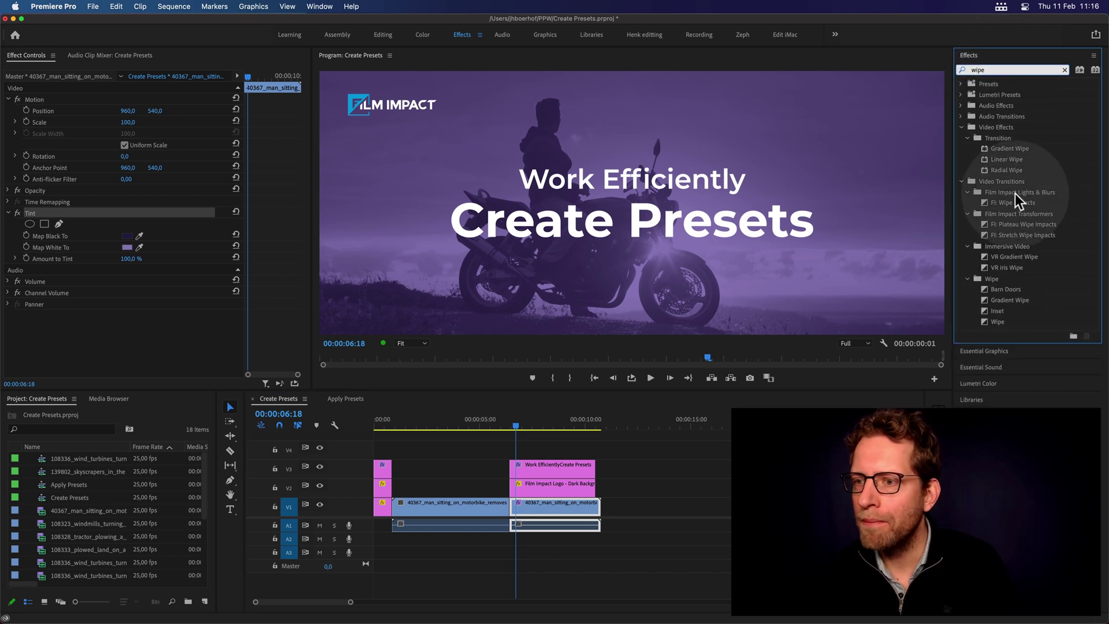
left_click(1009, 201)
left_click_drag(1015, 203, 511, 511)
left_click(504, 426)
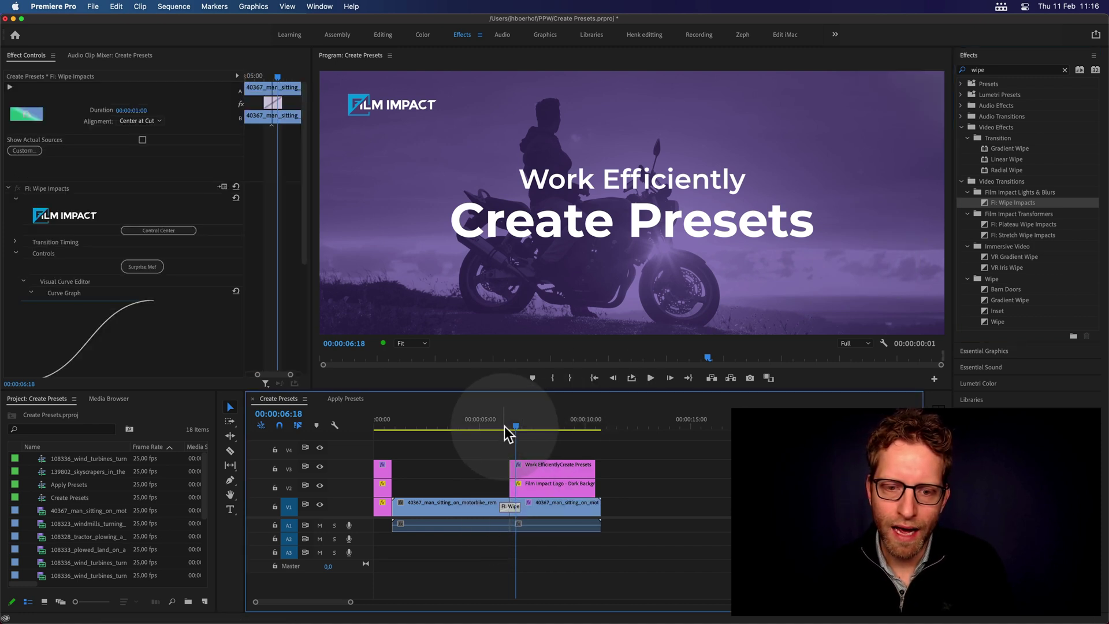
left_click_drag(505, 421, 508, 415)
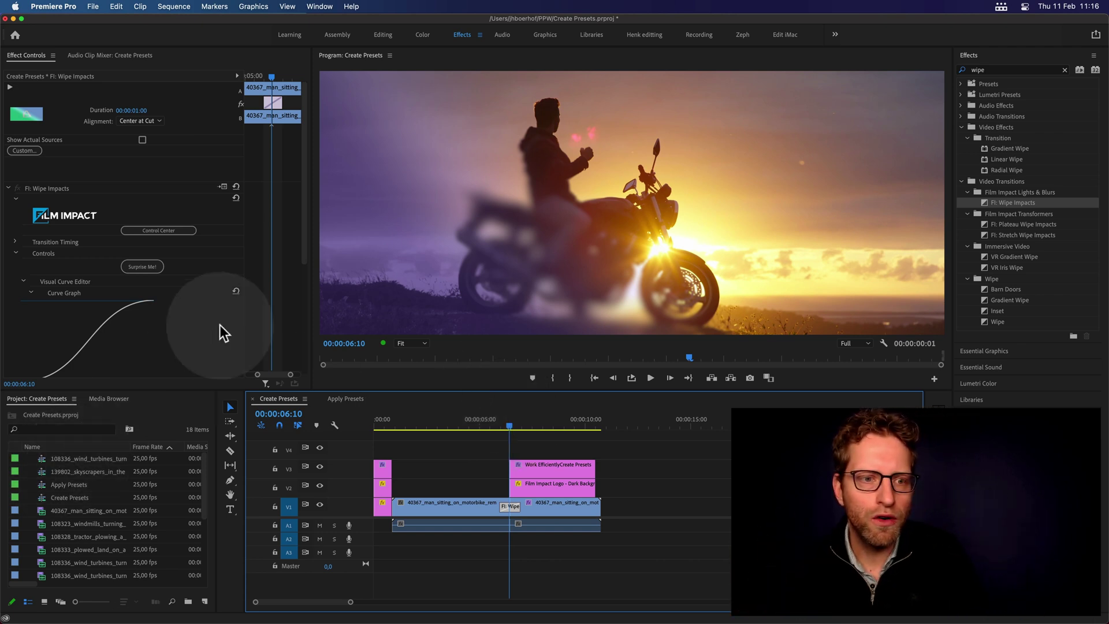
Set the wipe's Blur Amount to 0 for a sharp edge and preview it
scroll(262, 287, "down", 5)
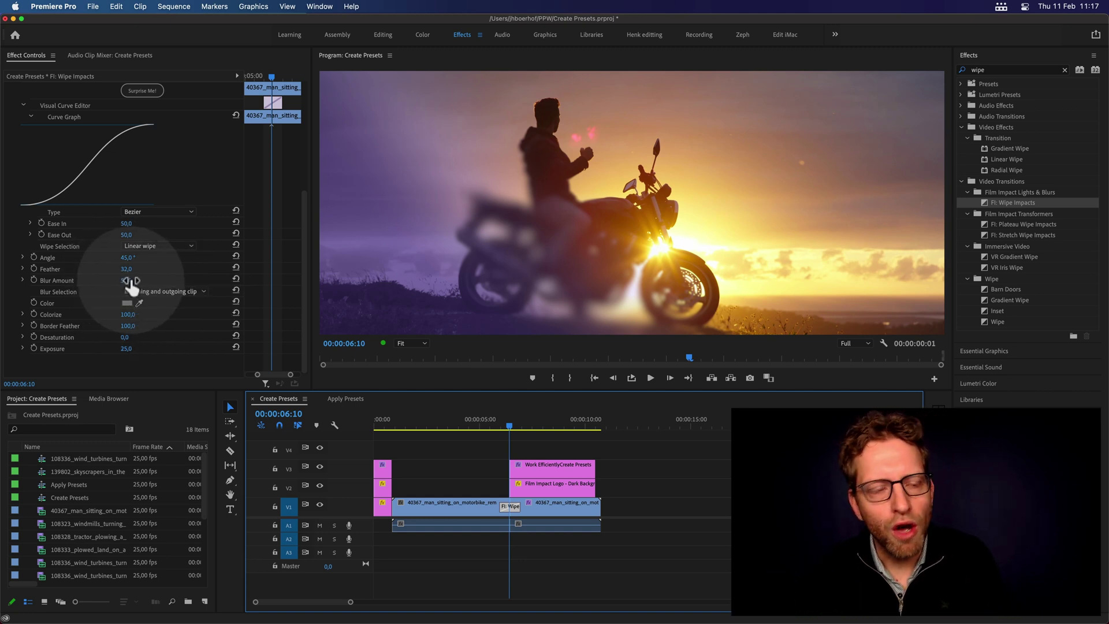
left_click_drag(136, 285, 121, 349)
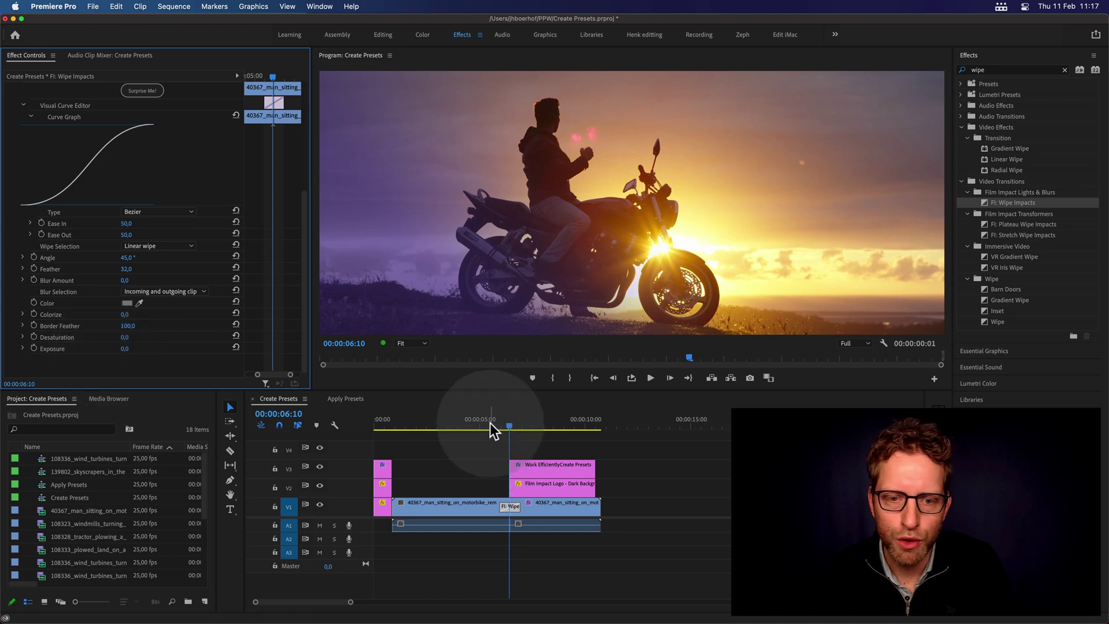
left_click_drag(490, 424, 511, 422)
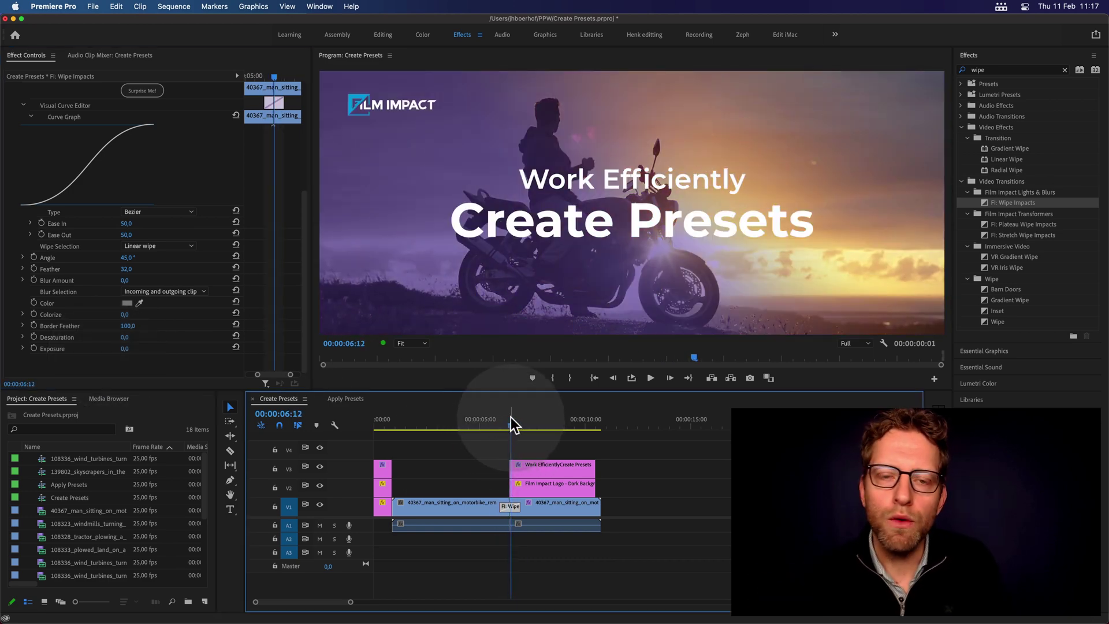
Add default FI: Dissolve transitions to the title and logo clip heads, then play back to review
left_click(516, 481)
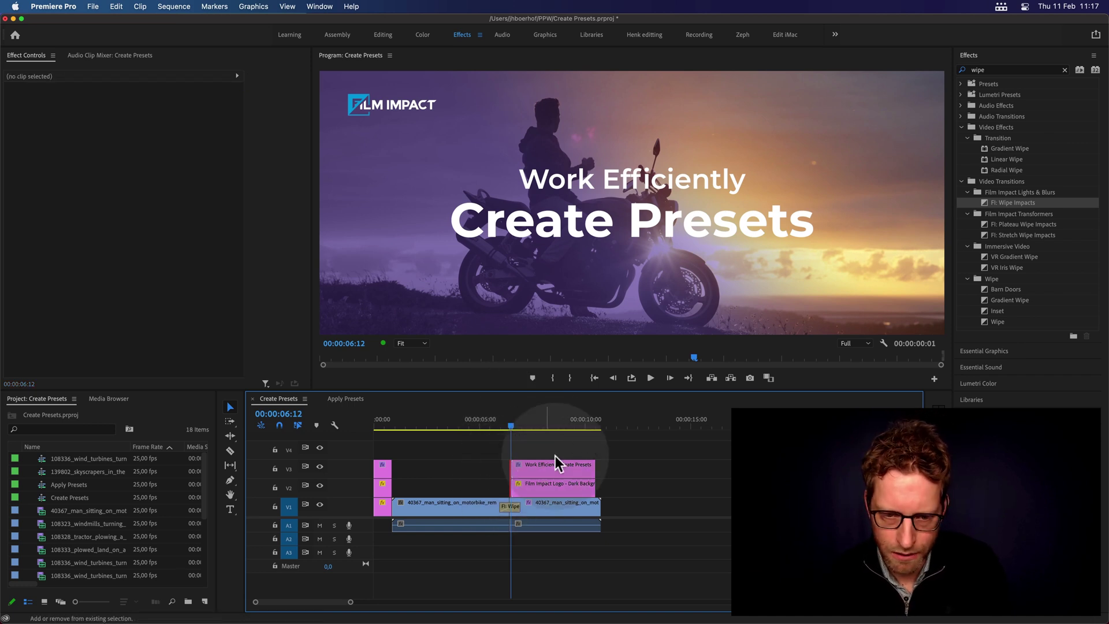
key("super+d")
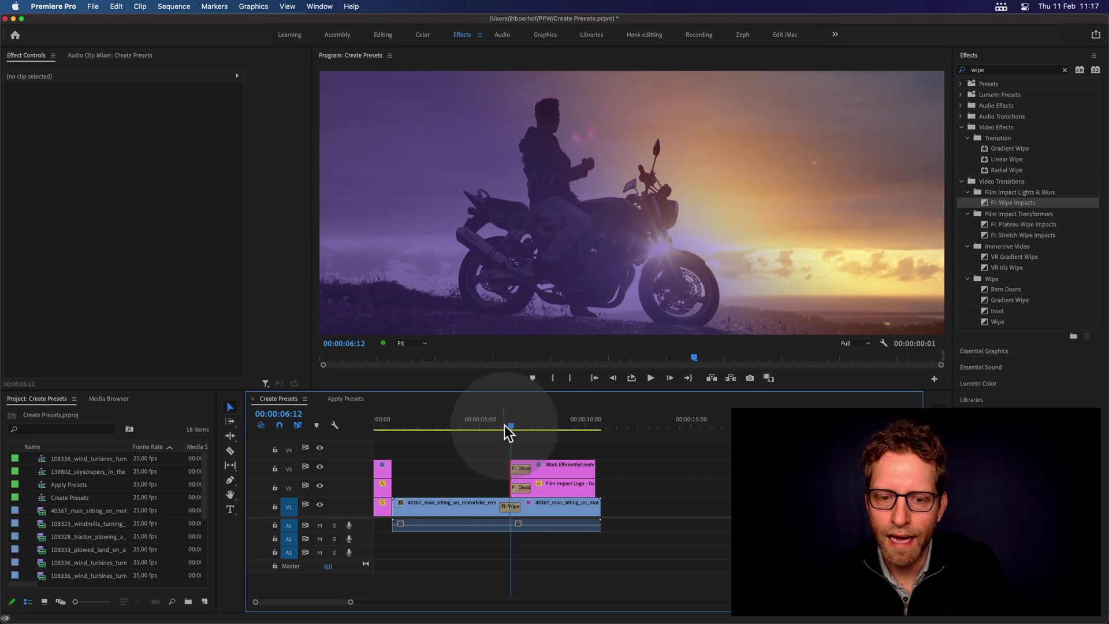
mouse_move(505, 425)
left_mouse_down()
mouse_move(495, 424)
mouse_move(518, 422)
mouse_move(495, 420)
mouse_move(515, 421)
left_mouse_up()
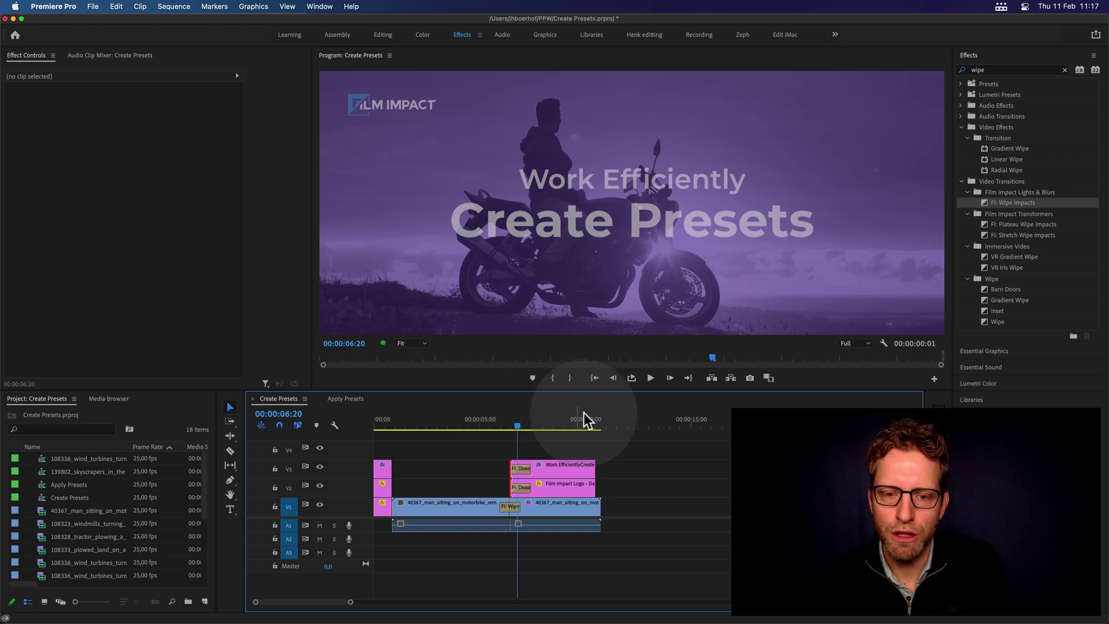
left_click(505, 423)
key("space")
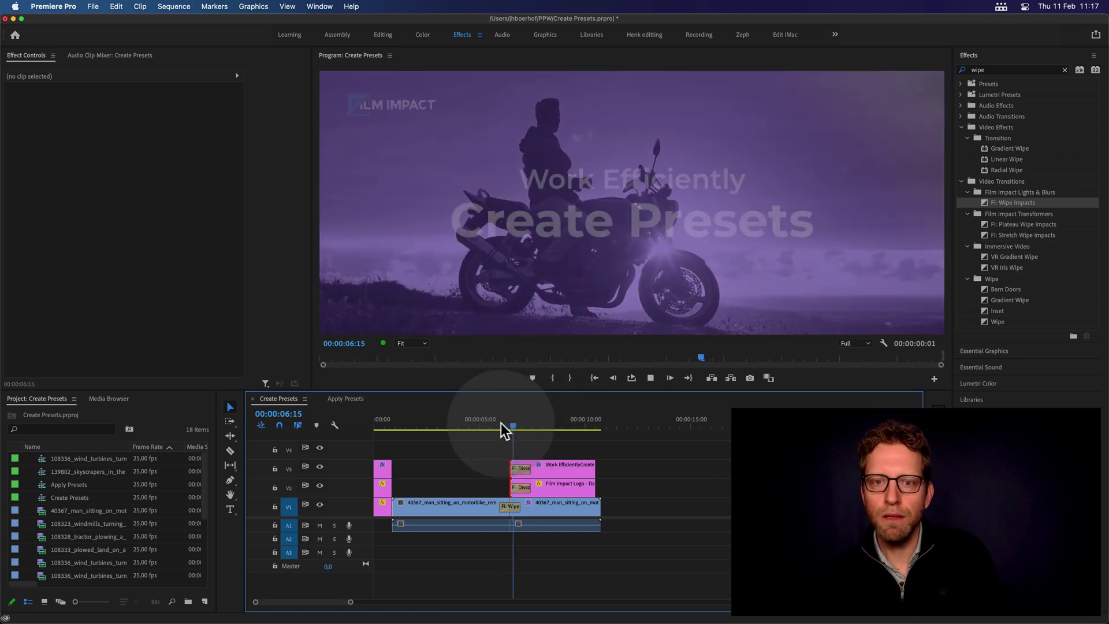
key("space")
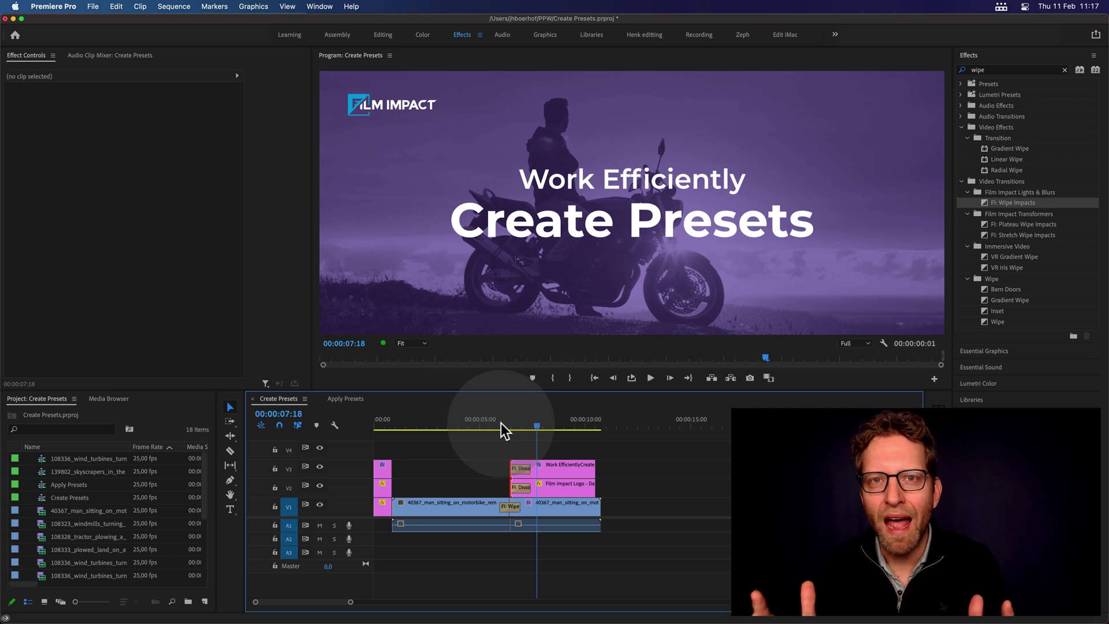
Open Save Preset for the Tint effect on the second motorbike clip
left_click(557, 508)
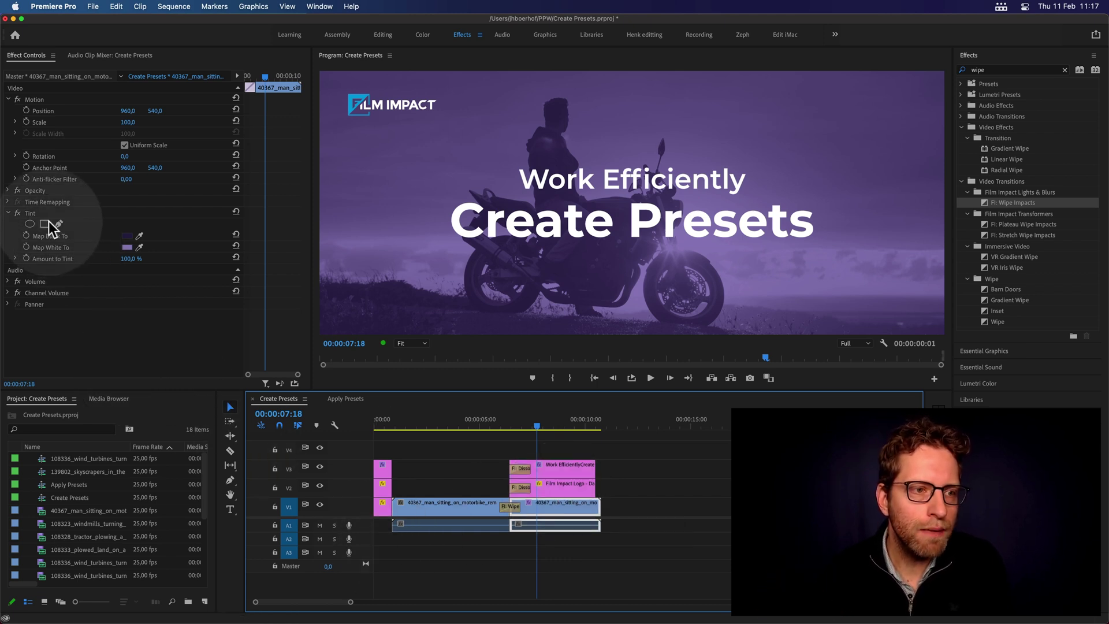
left_click(68, 213)
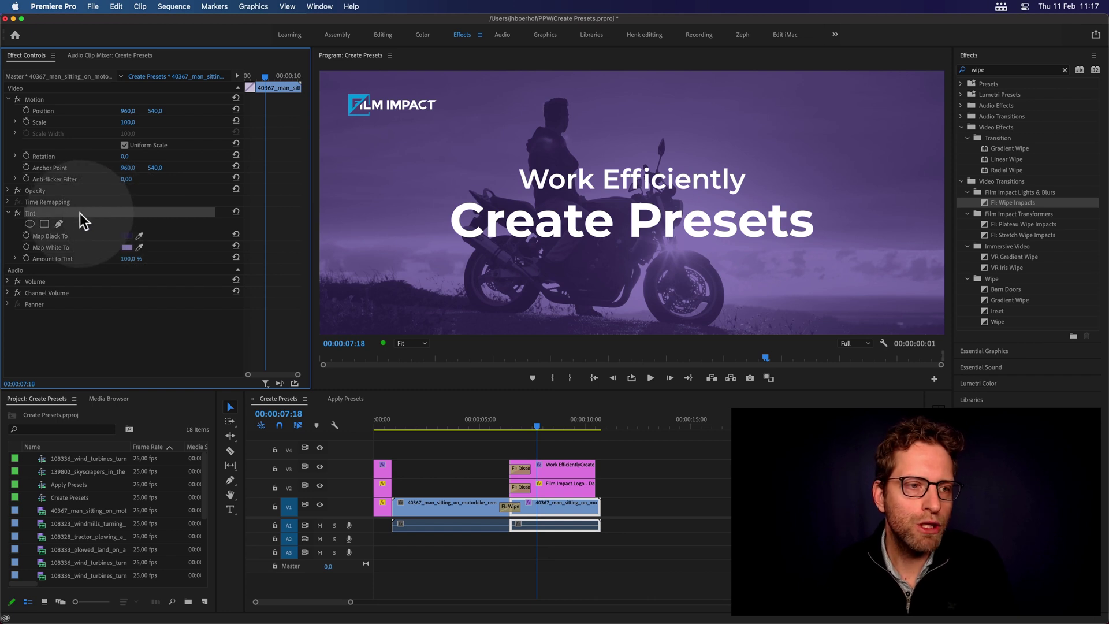
right_click(147, 225)
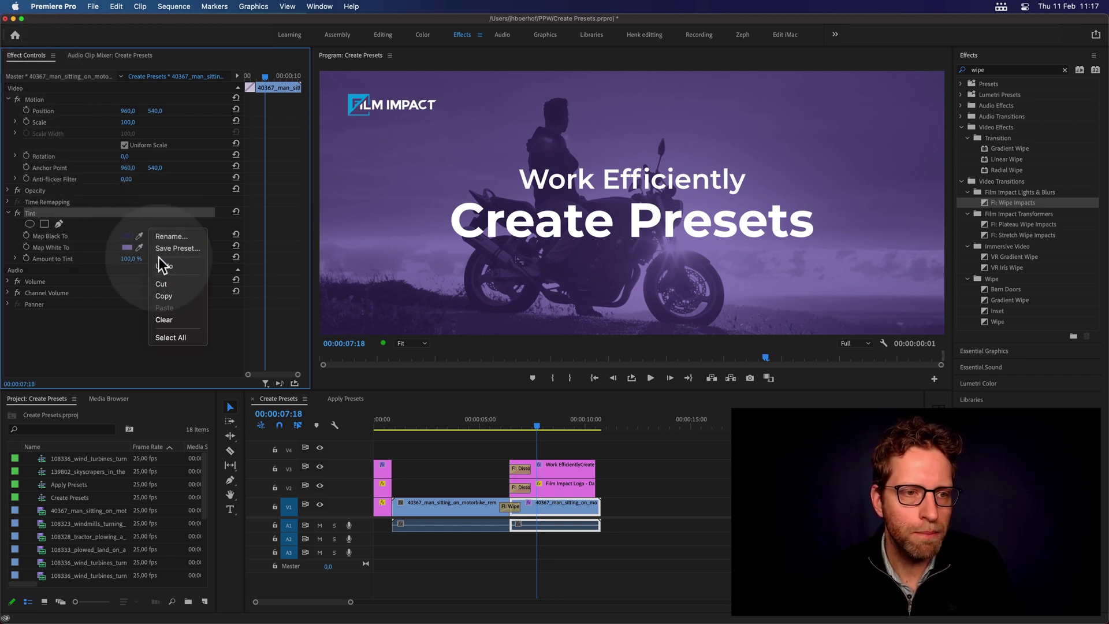
left_click(163, 249)
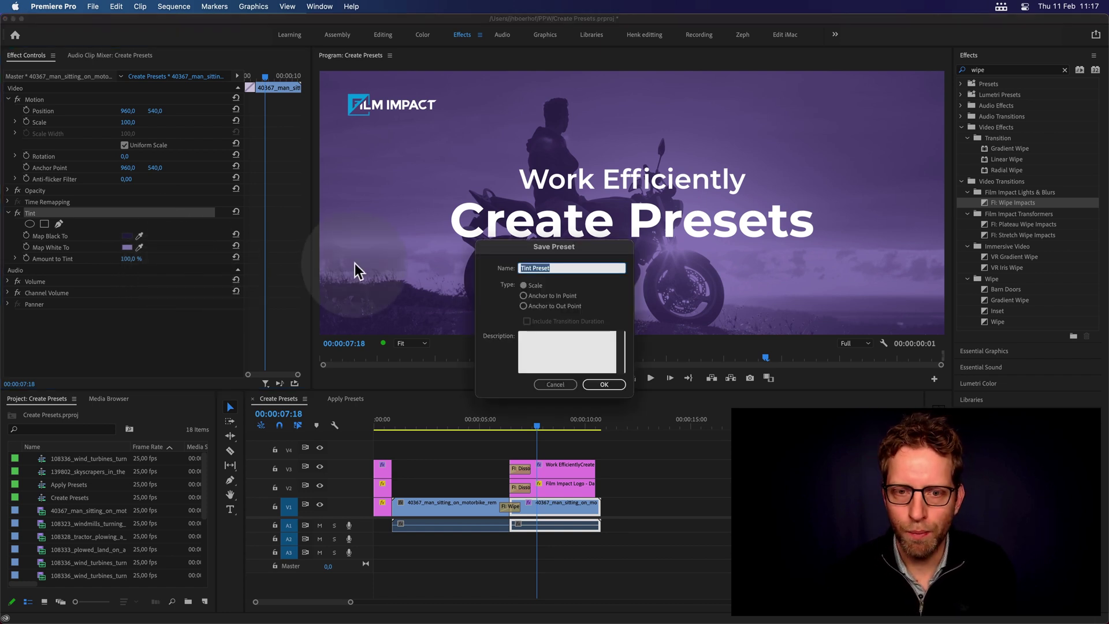
Save the preset as 'Purple Colored Background', described as a purple background for end titles and logos
type("Purple Colored Background")
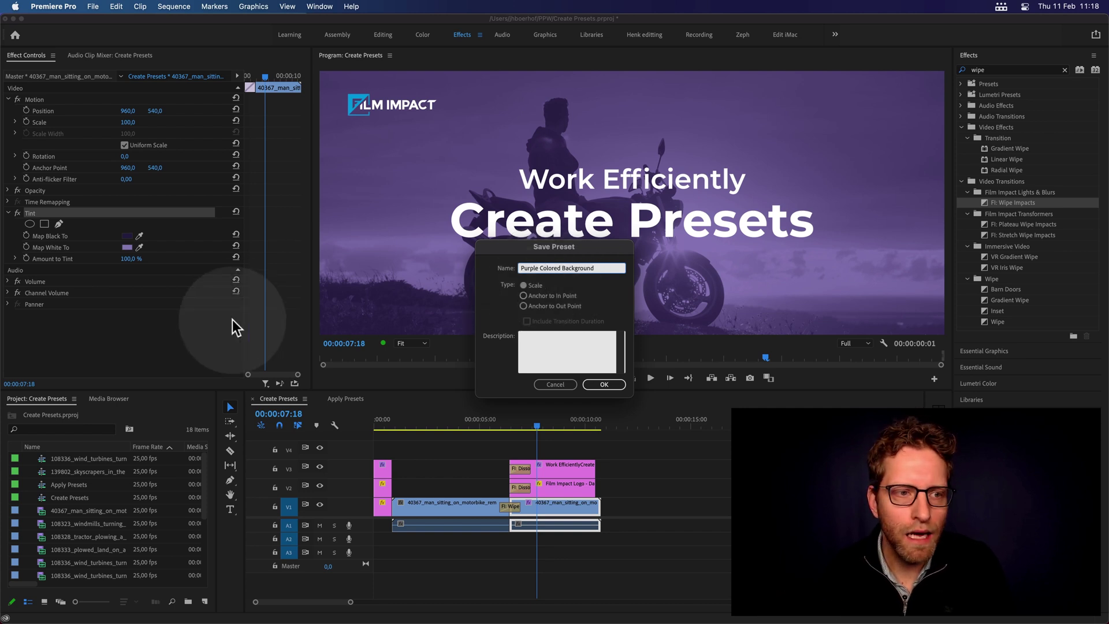
left_click(558, 340)
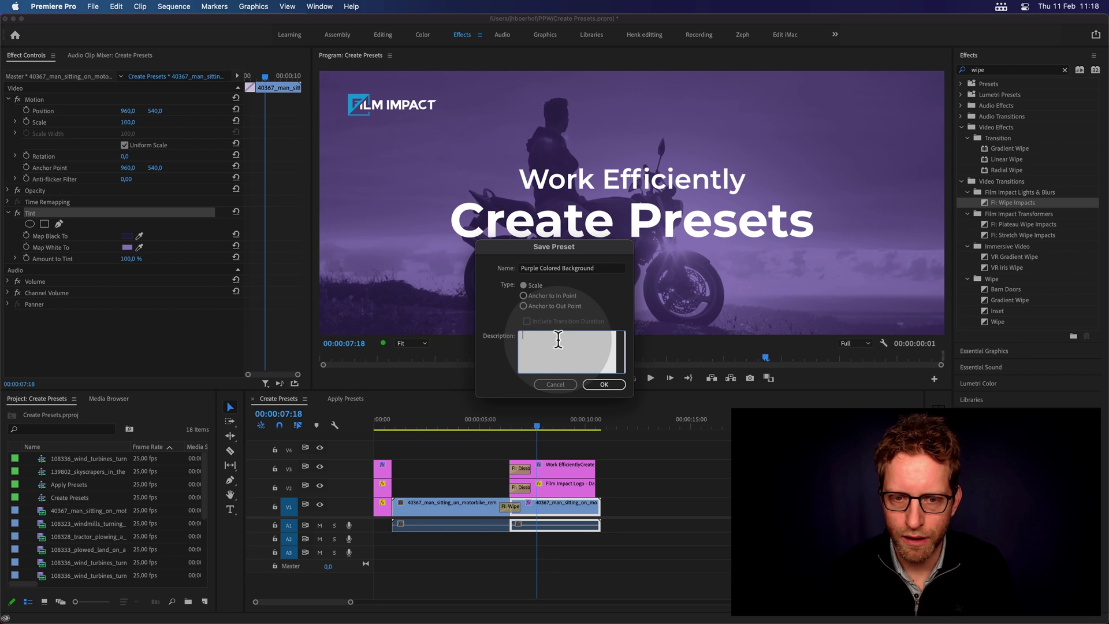
type("Pur")
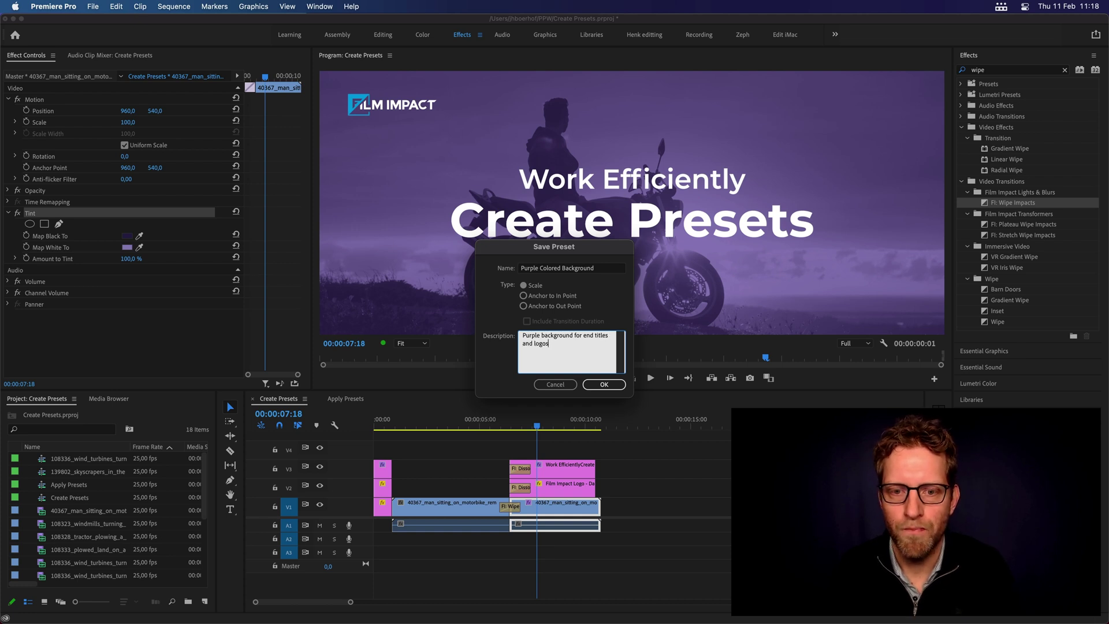
left_click(612, 384)
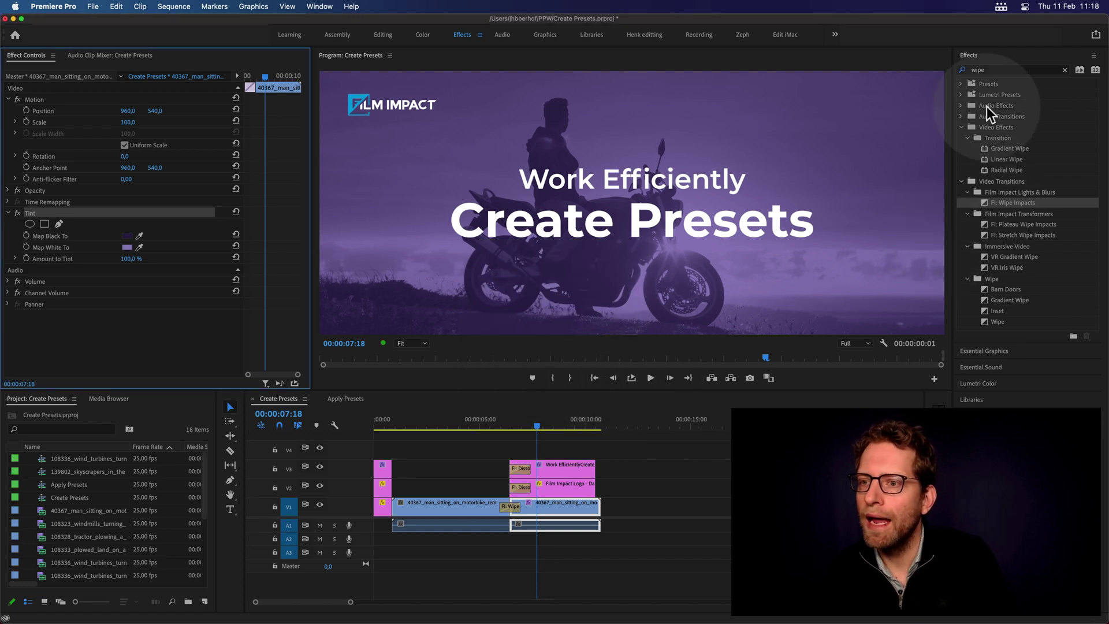
Expand Presets in the Effects panel and locate Purple Colored Background
left_click(962, 85)
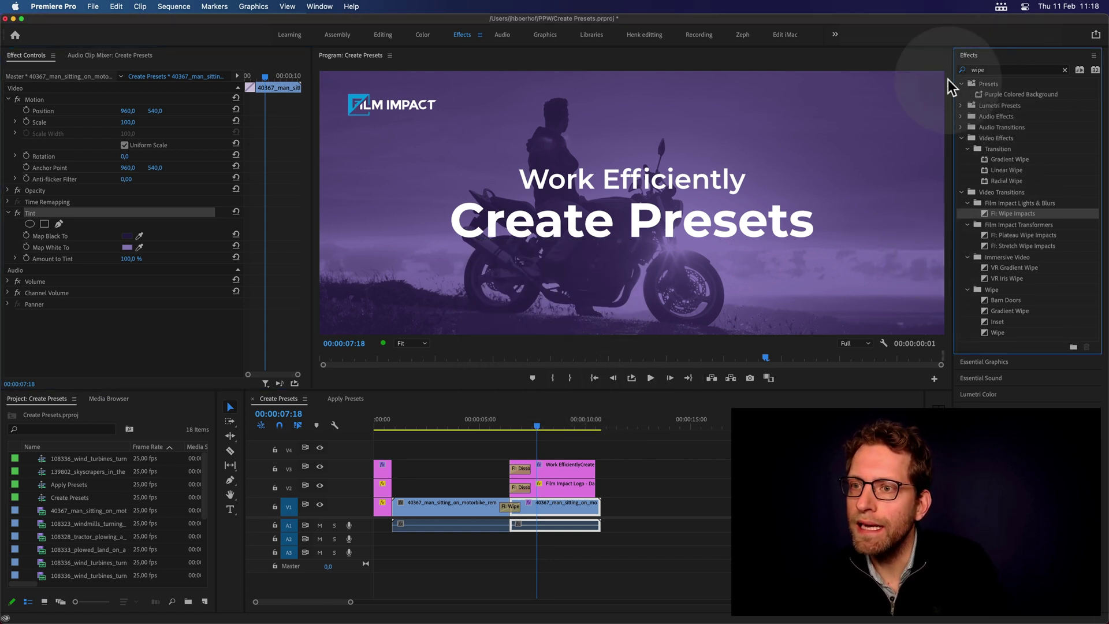
left_click(989, 93)
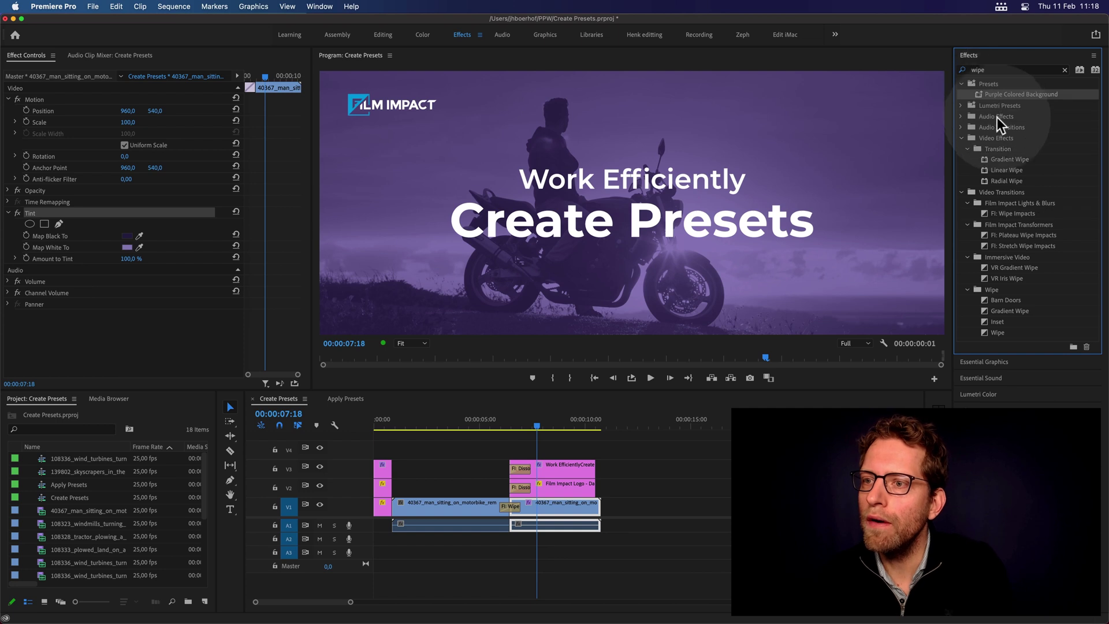
mouse_move(993, 98)
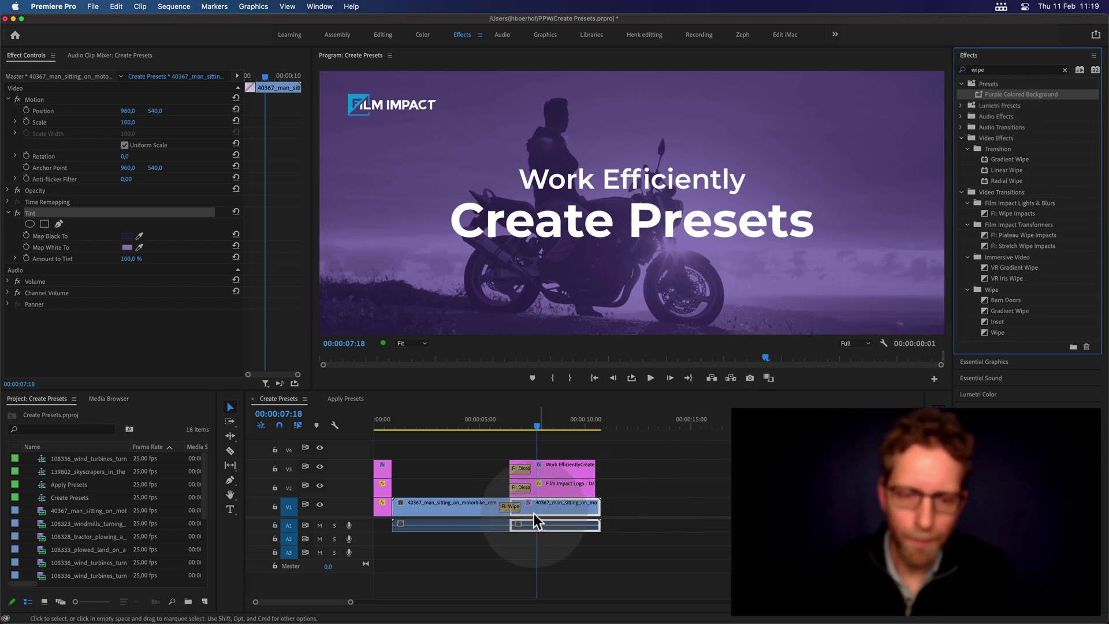
Open Save Preset for the FI: Wipe Impacts transition on V1
left_click(508, 508)
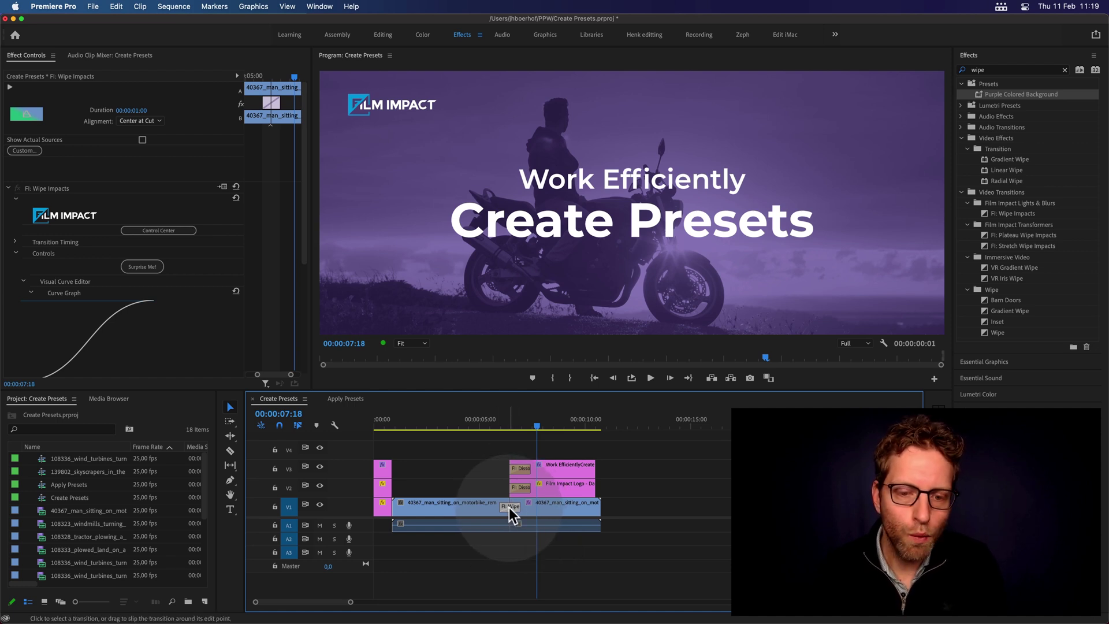
left_click(28, 53)
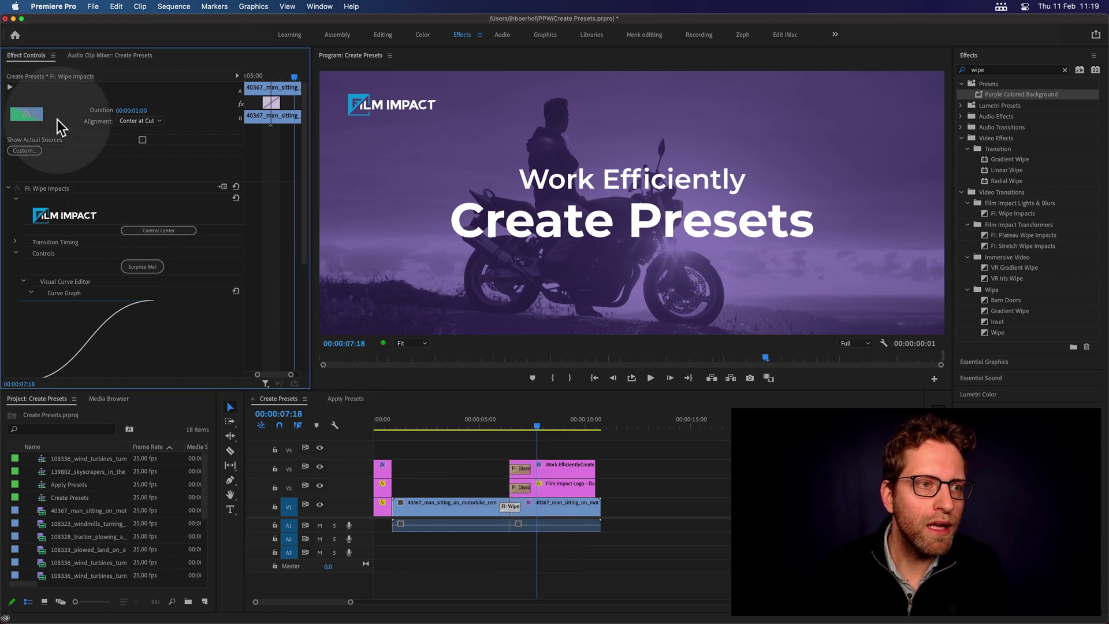
left_click(77, 188)
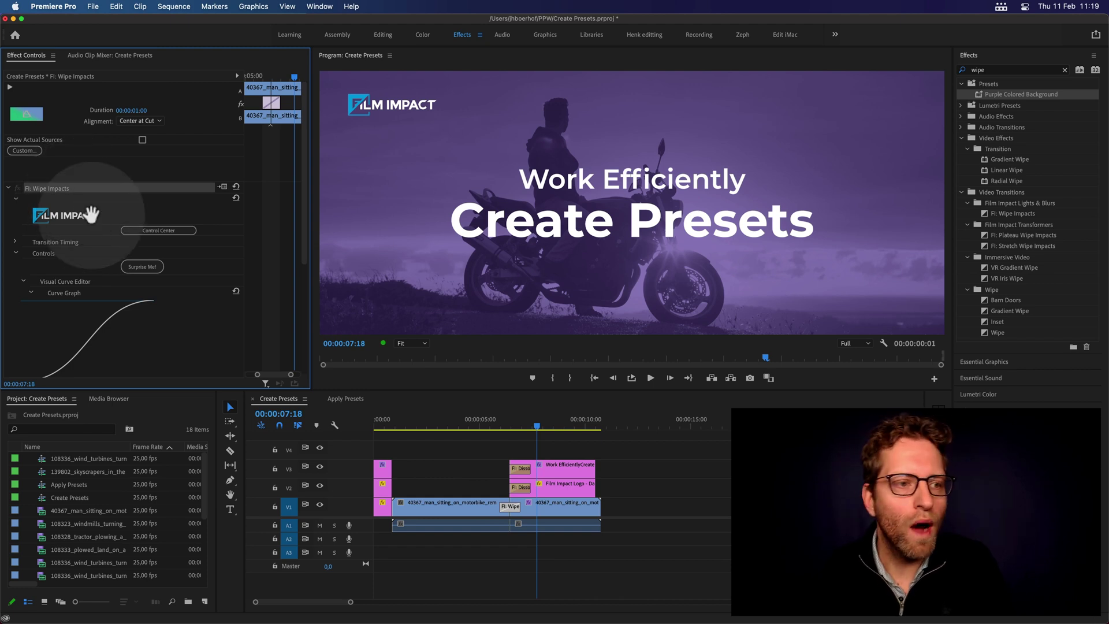
right_click(143, 204)
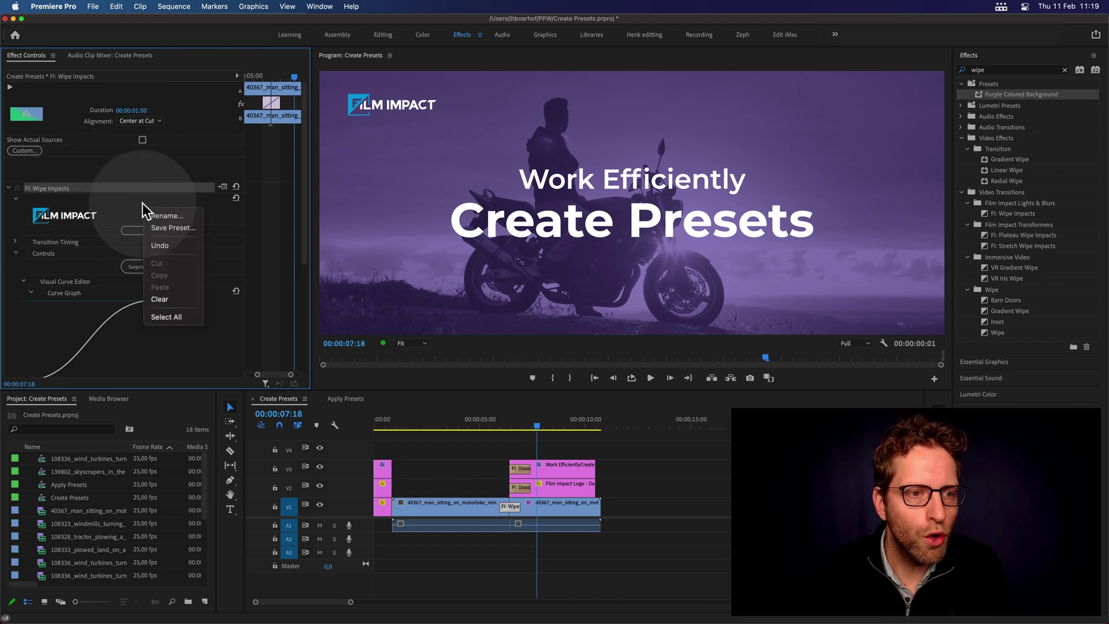
left_click(166, 228)
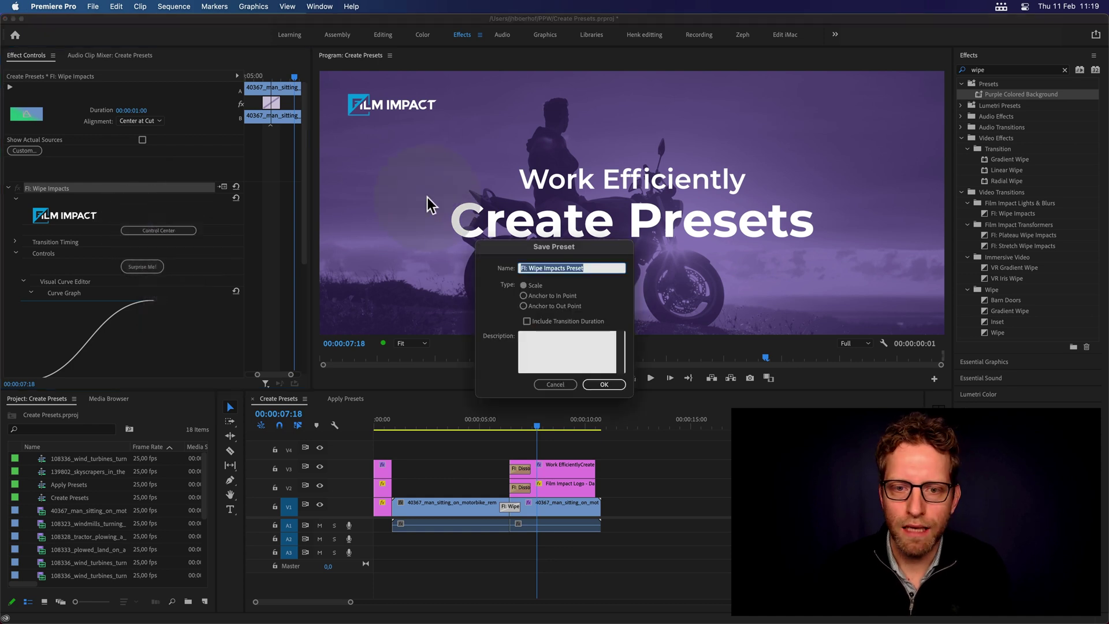
Save the wipe preset as 'Soft Wipe Transition' with a description
type("Soft Wipe Transition")
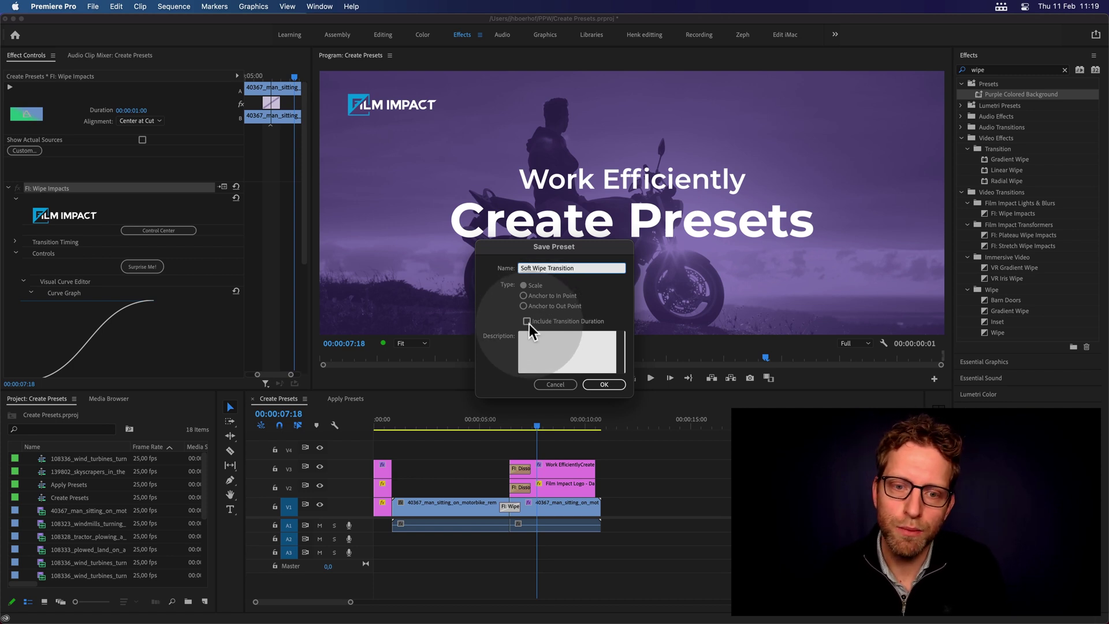
left_click(531, 341)
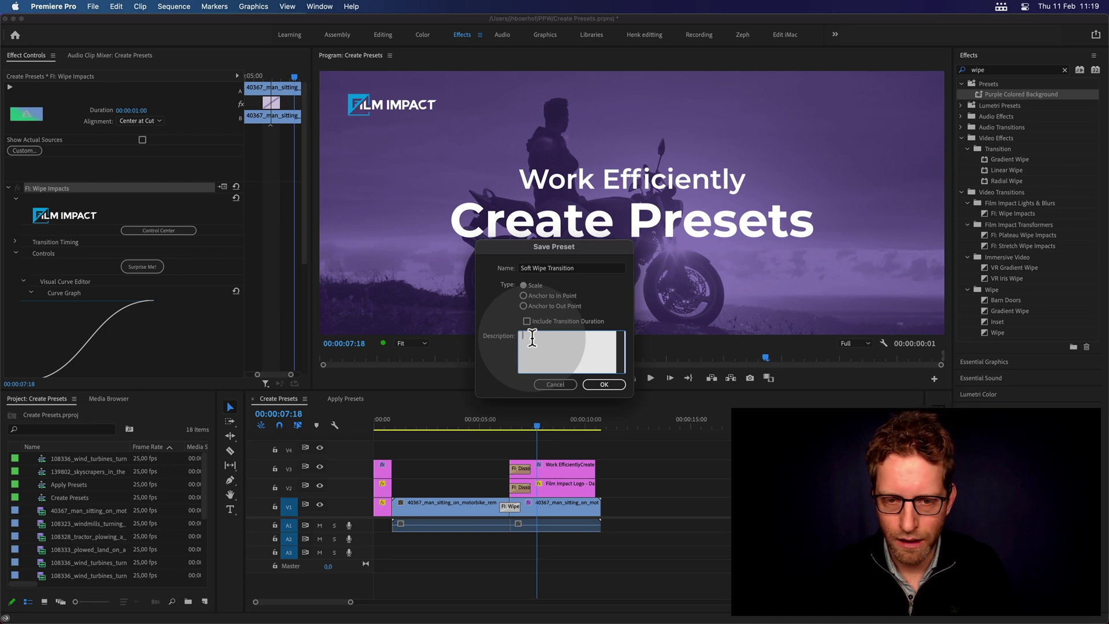
type("F")
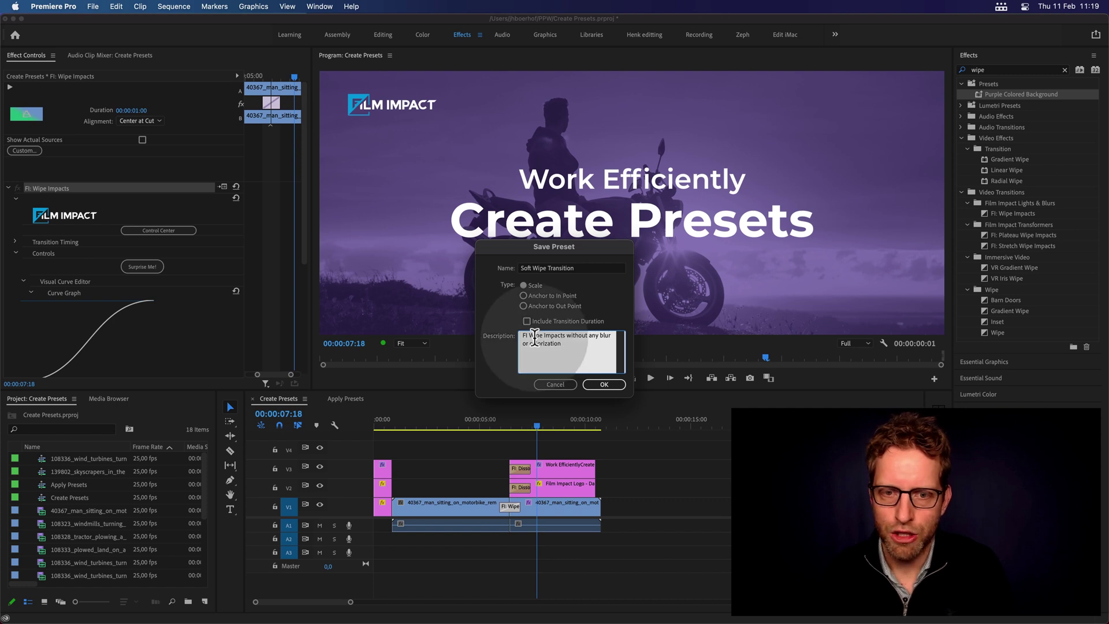
left_click(604, 384)
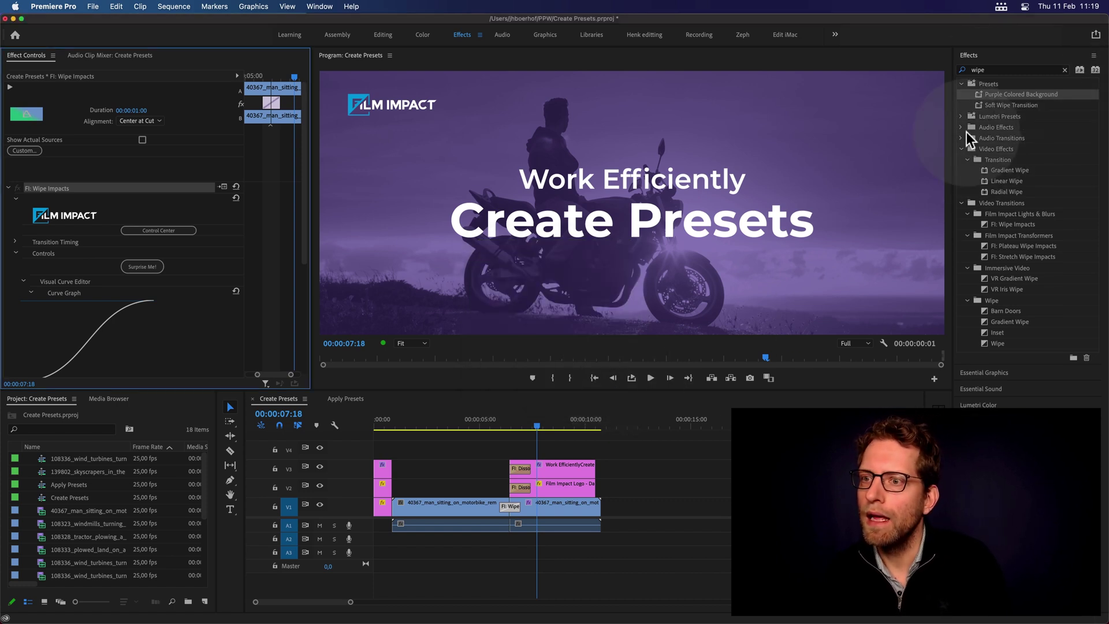
Create a new custom bin in Effects and rename it 'Branded FI Presets'
left_click(992, 80)
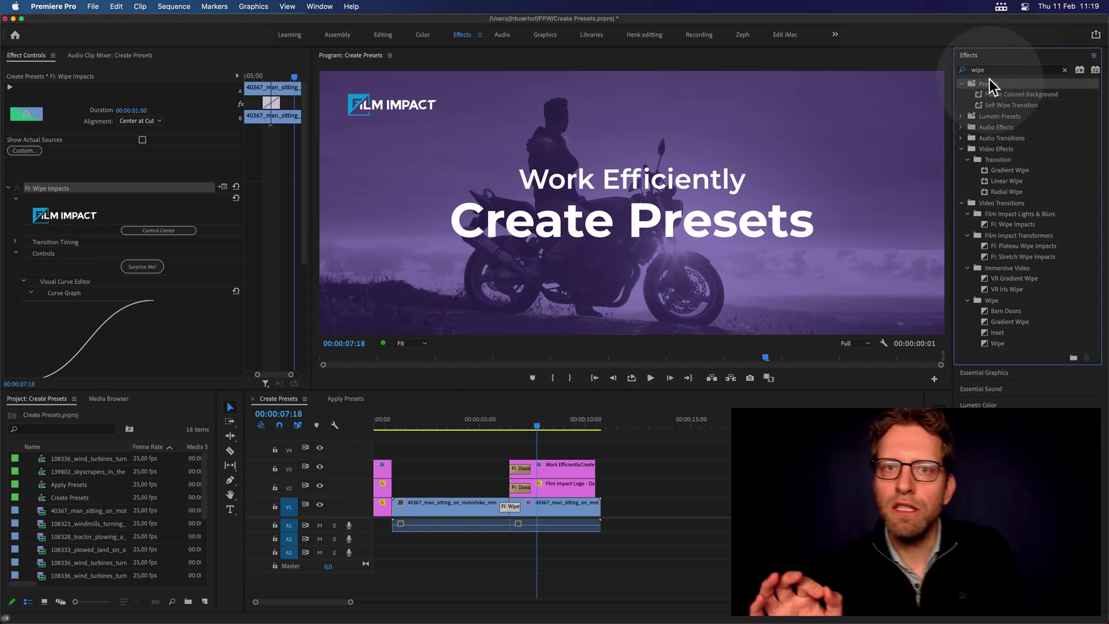
left_click(962, 149)
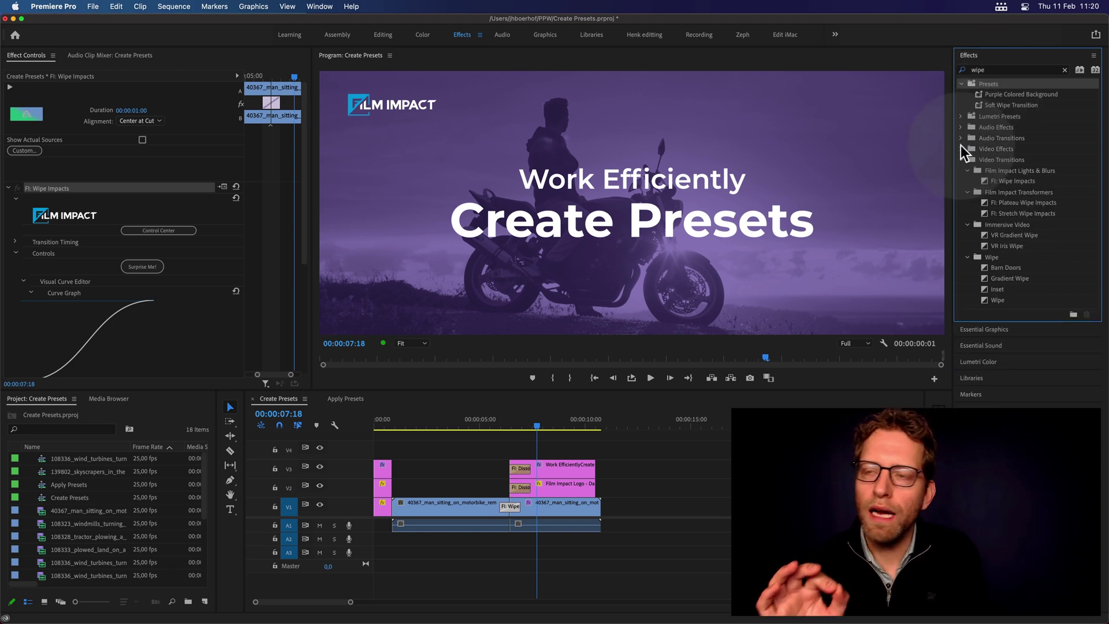
left_click(964, 159)
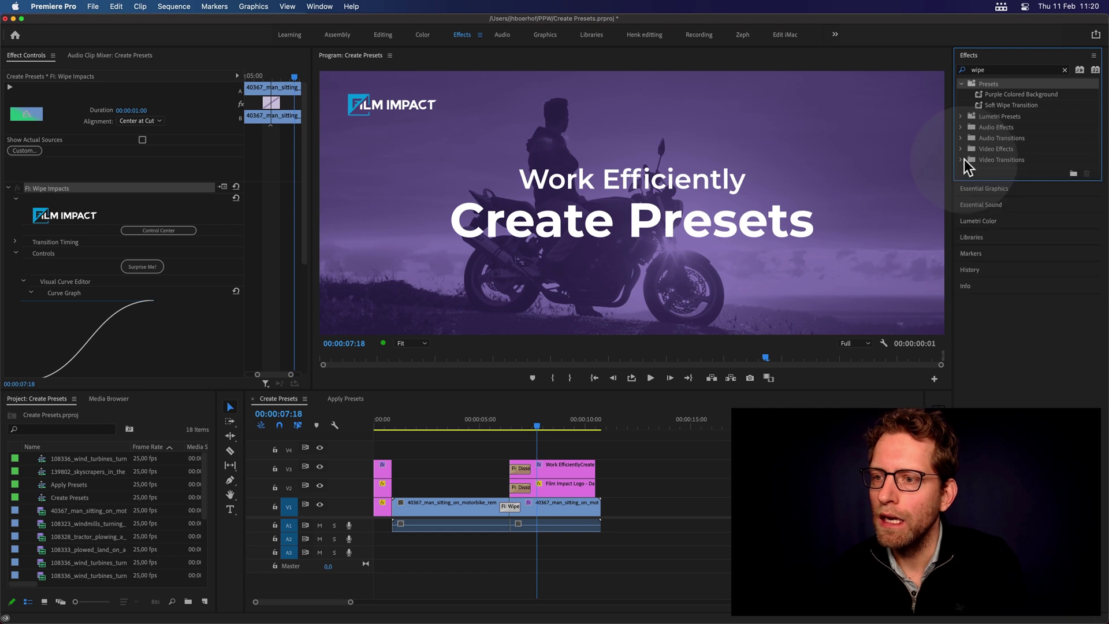
left_click(1073, 175)
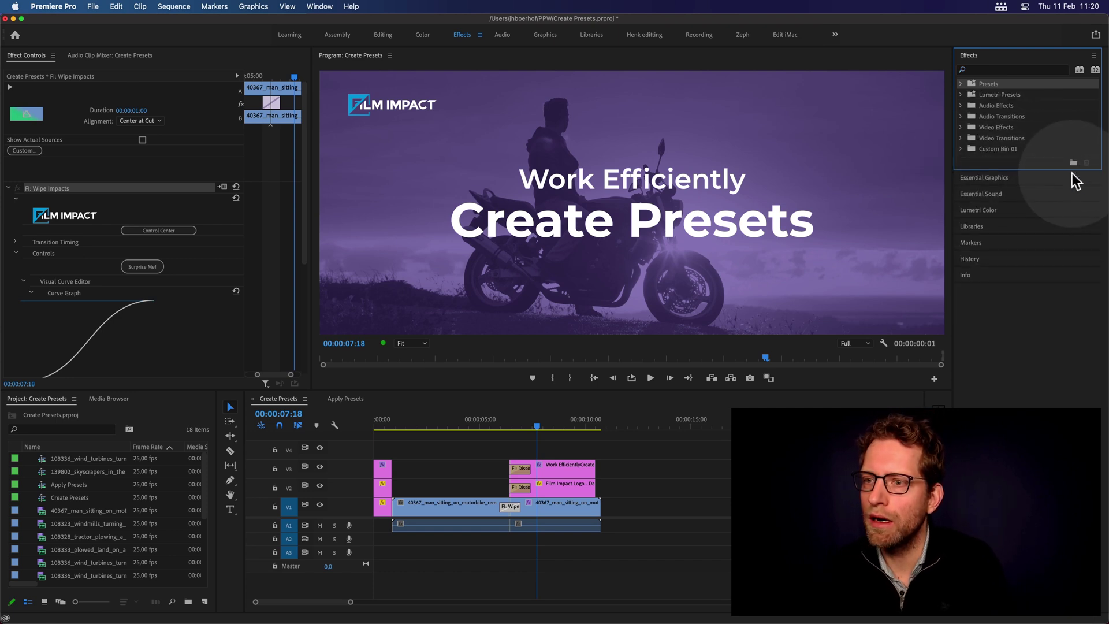
left_click(1005, 150)
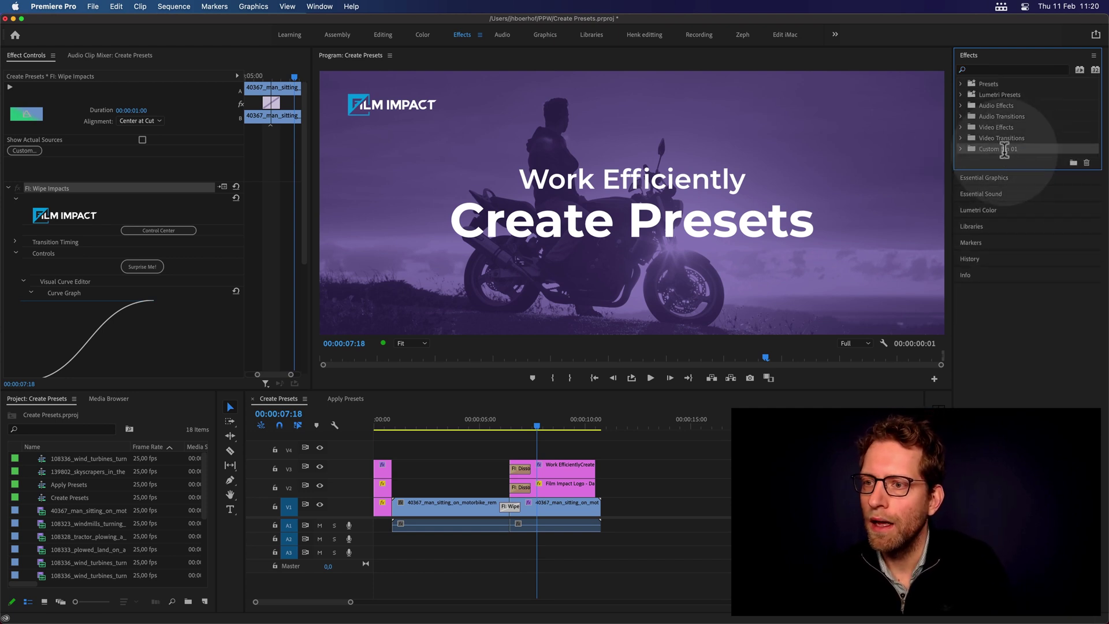
left_click(1005, 150)
type("Branded FI Presets")
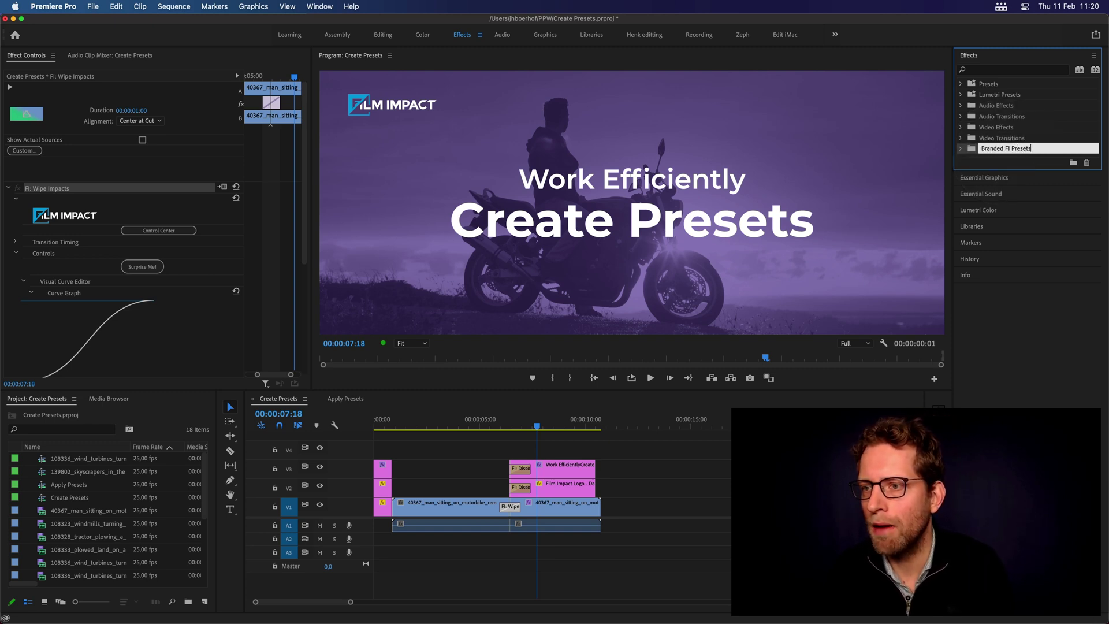
key("Return")
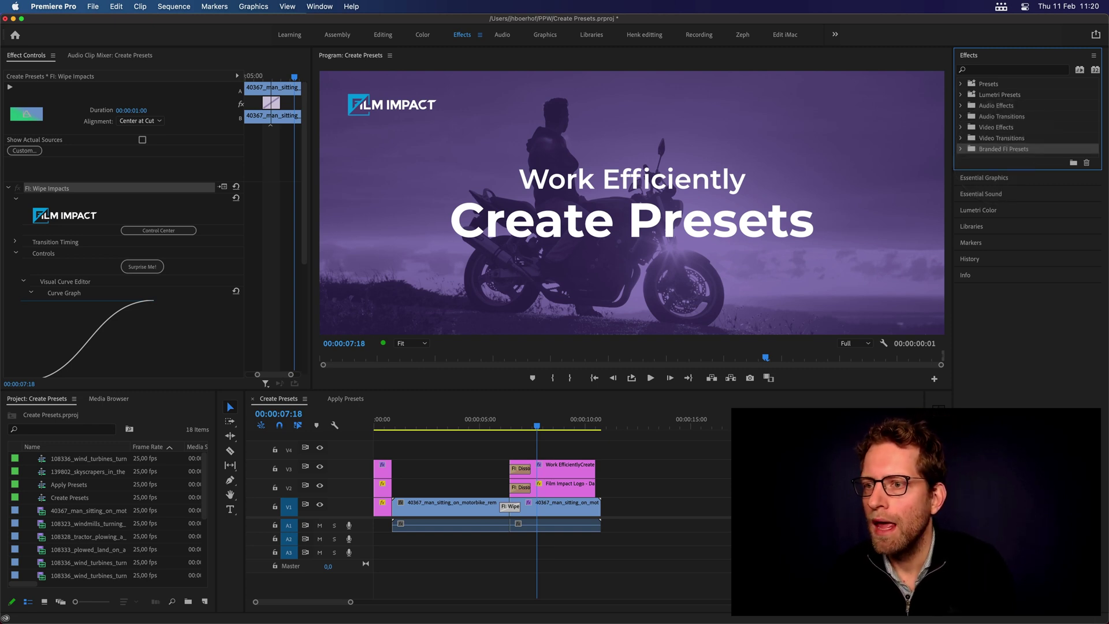
Move Purple Colored Background and Soft Wipe Transition from Presets into Branded FI Presets
left_click(962, 84)
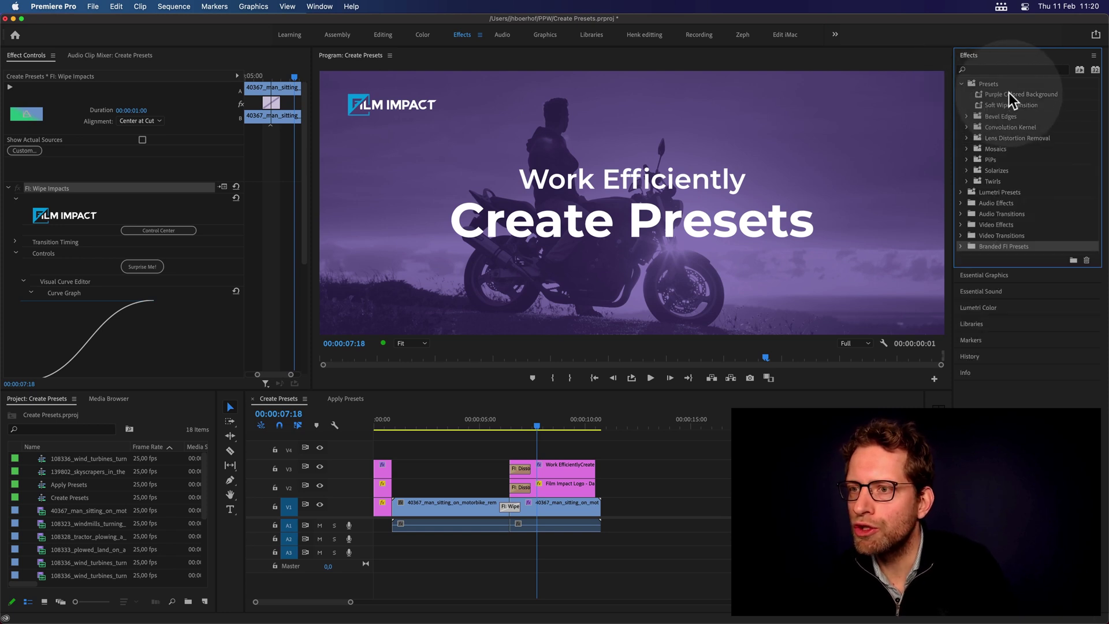
left_click(1001, 248)
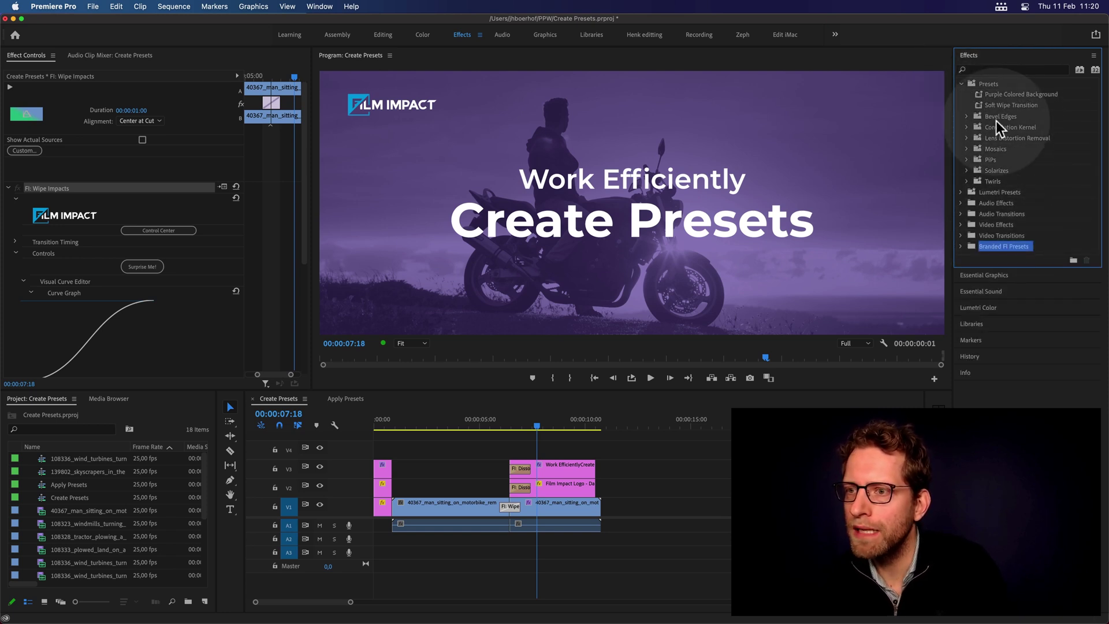
left_click_drag(993, 105, 998, 254)
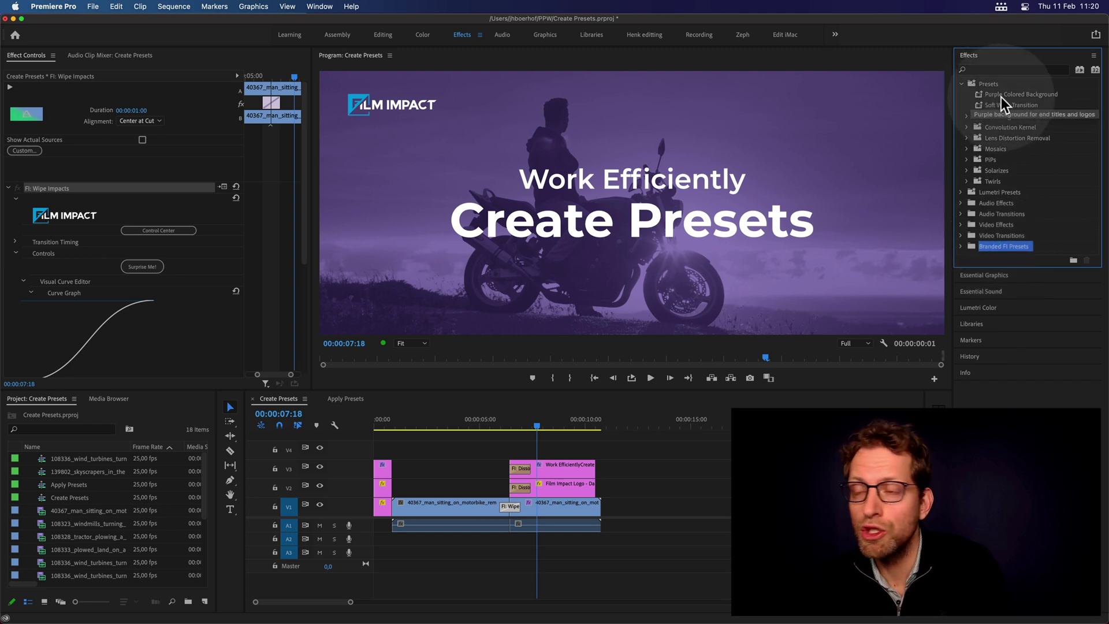
left_click(961, 246)
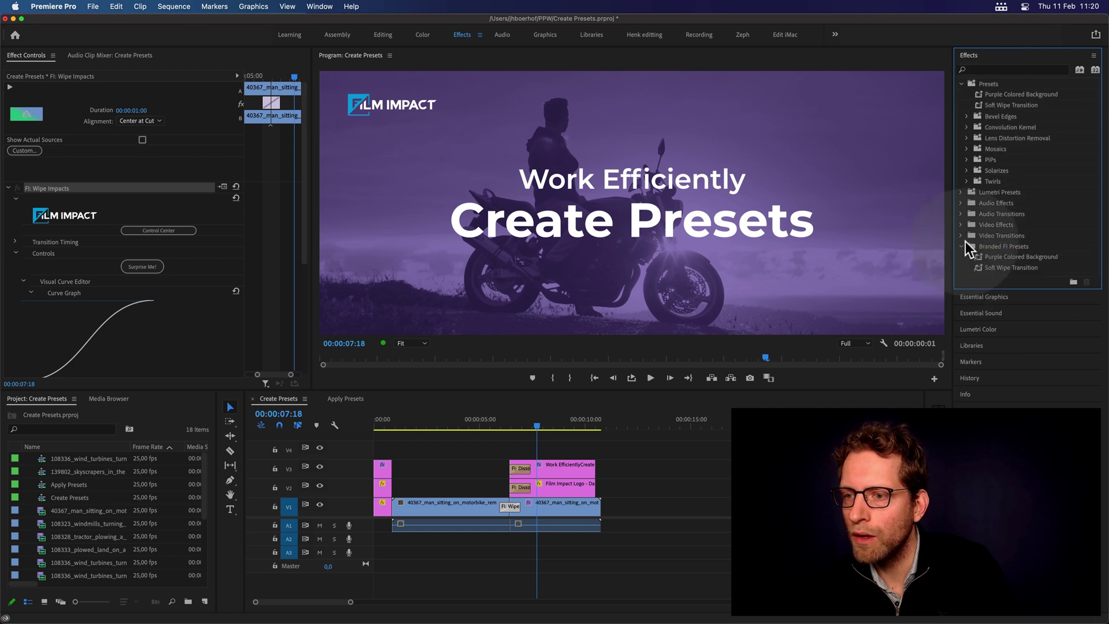
left_click(1007, 268)
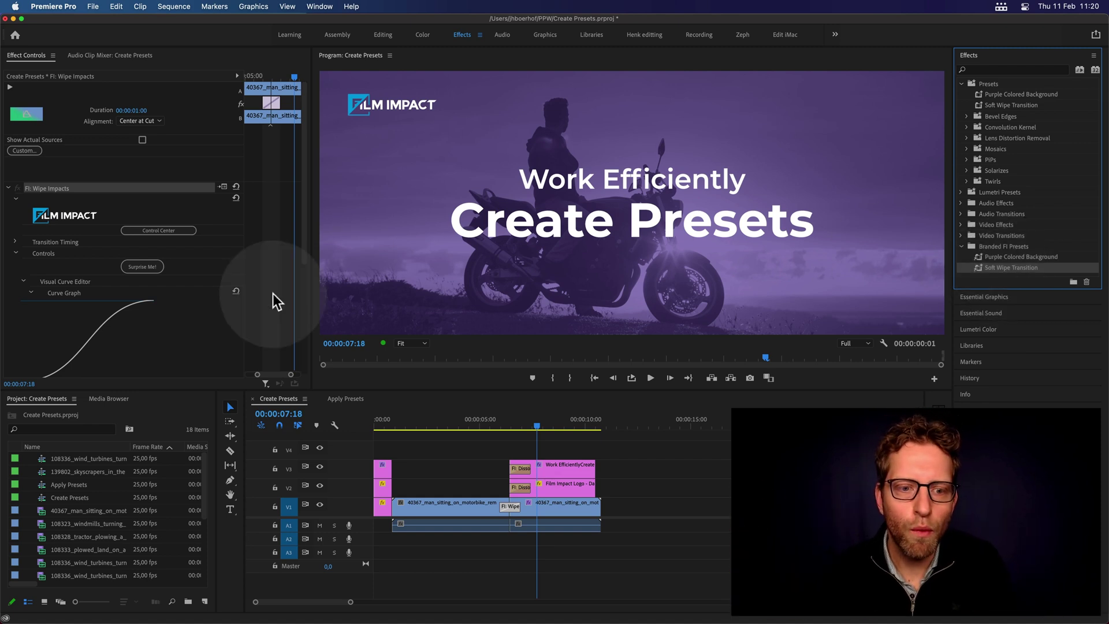
In the Apply Presets sequence, split the sunrise clip at the playhead
left_click(349, 399)
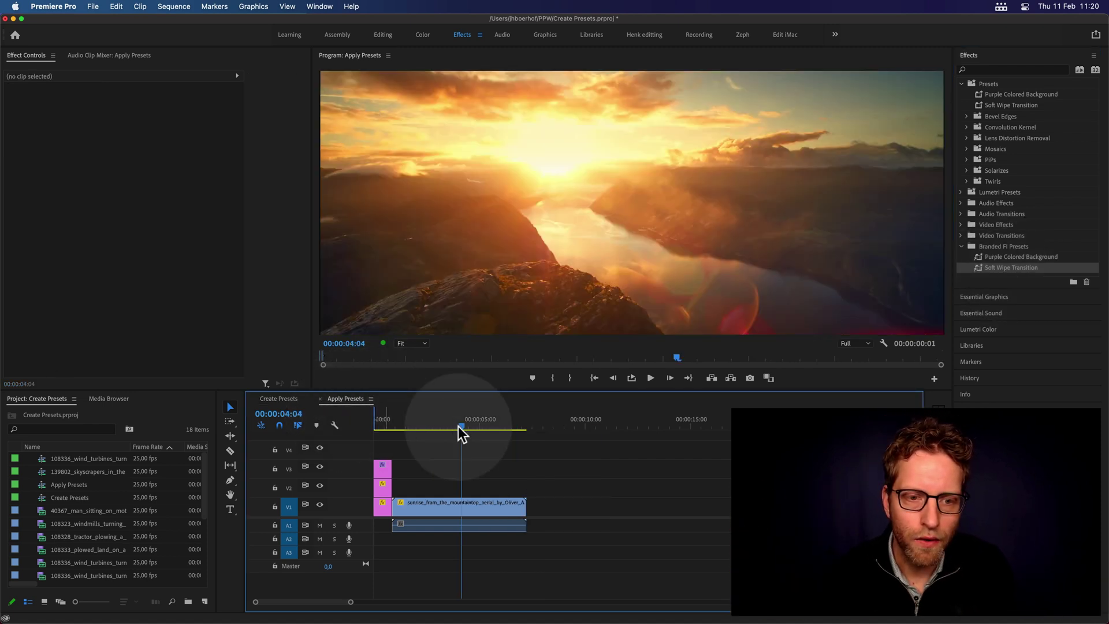
left_click_drag(459, 426, 477, 489)
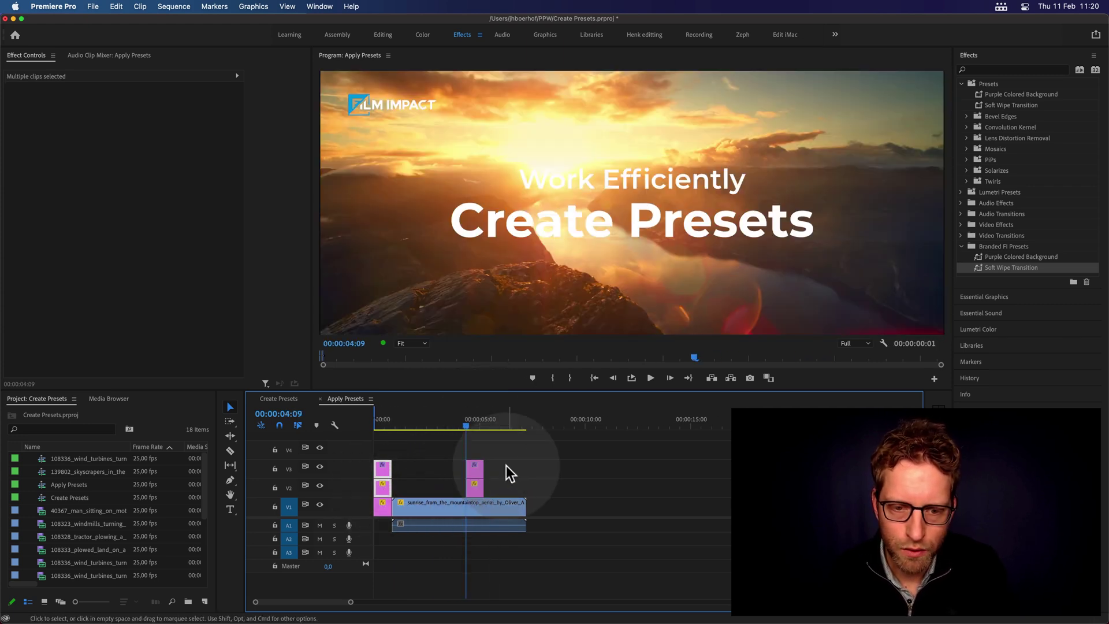
key("c")
left_click(468, 505)
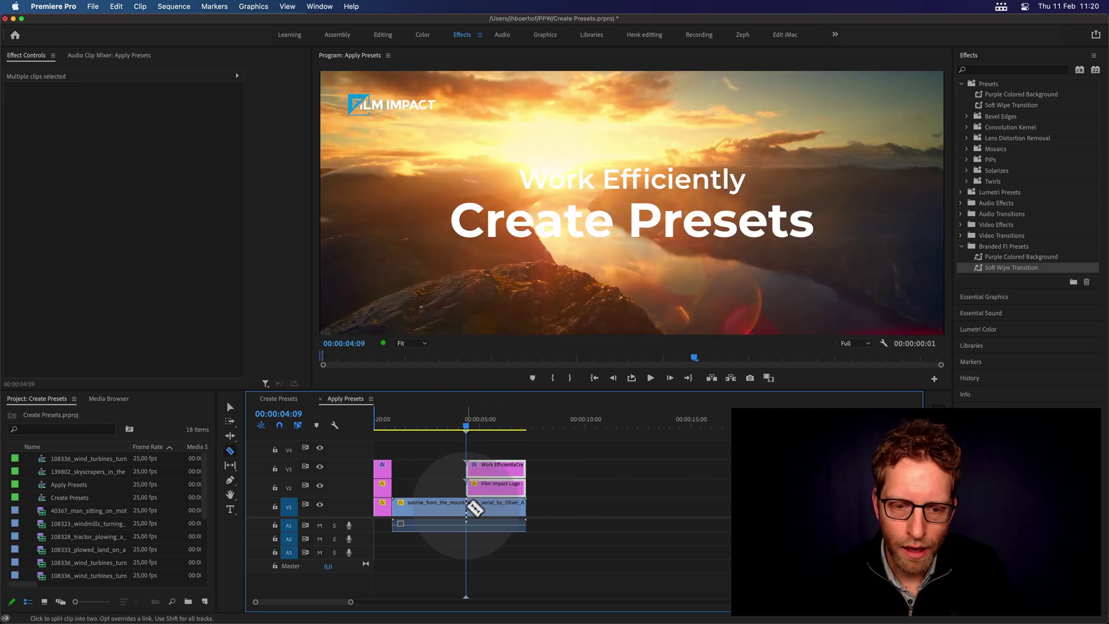
key("v")
Apply Purple Colored Background to the second sunrise clip and Soft Wipe Transition at the cut
left_click(572, 450)
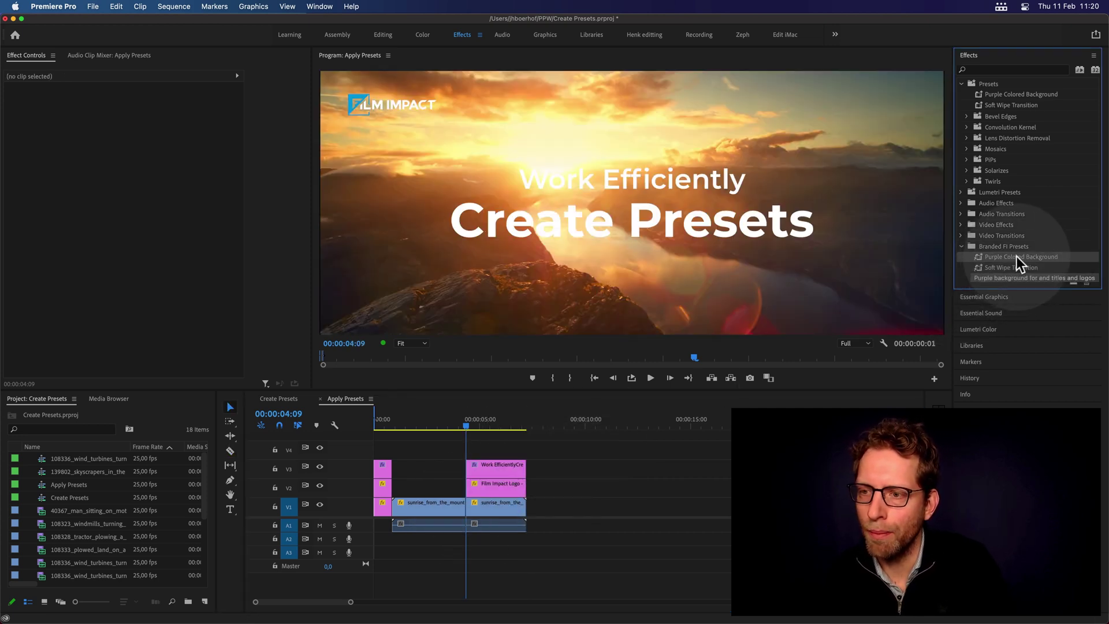
left_click_drag(1017, 256, 487, 506)
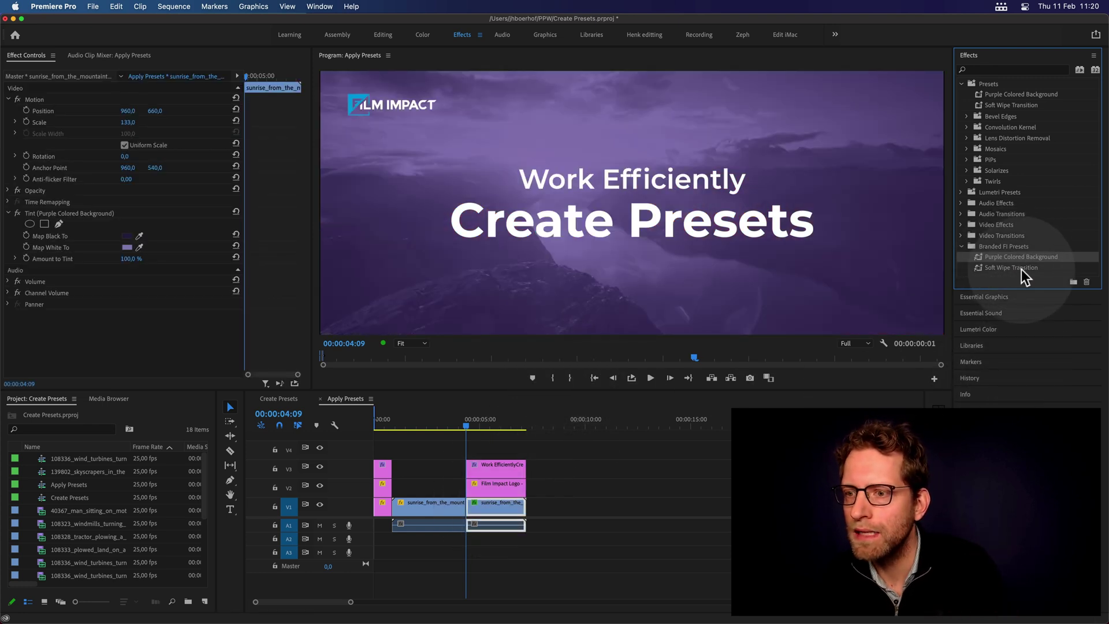
left_click_drag(1016, 265, 465, 507)
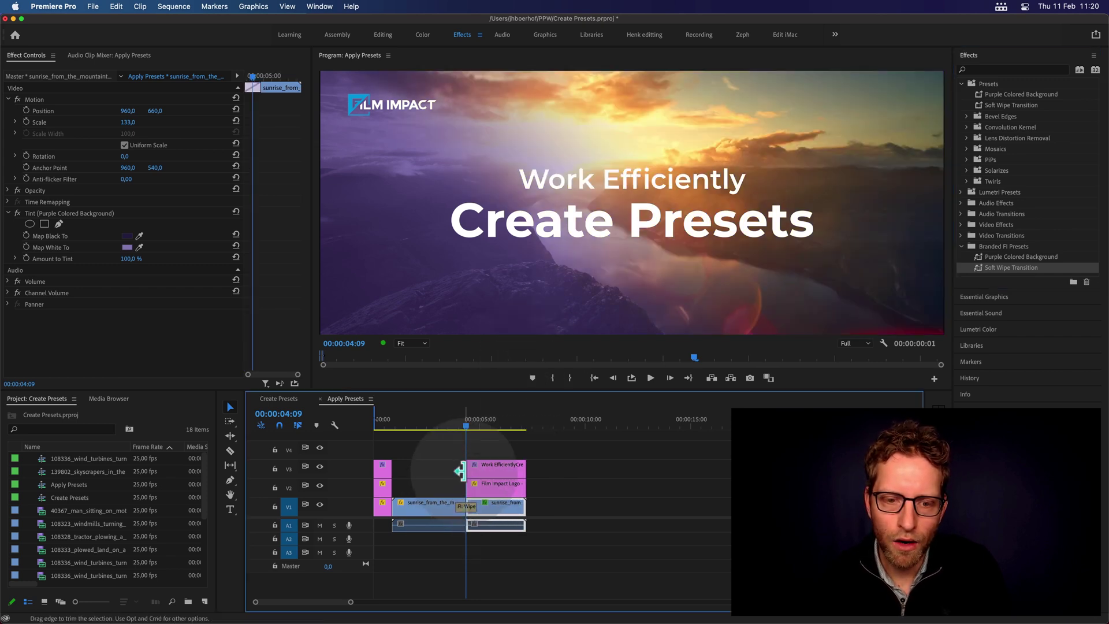
Add FI: Dissolve transitions to the start of the V2 and V3 title clips, then play the sequence back
left_click(456, 471)
key("super+d")
left_click_drag(537, 434, 471, 407)
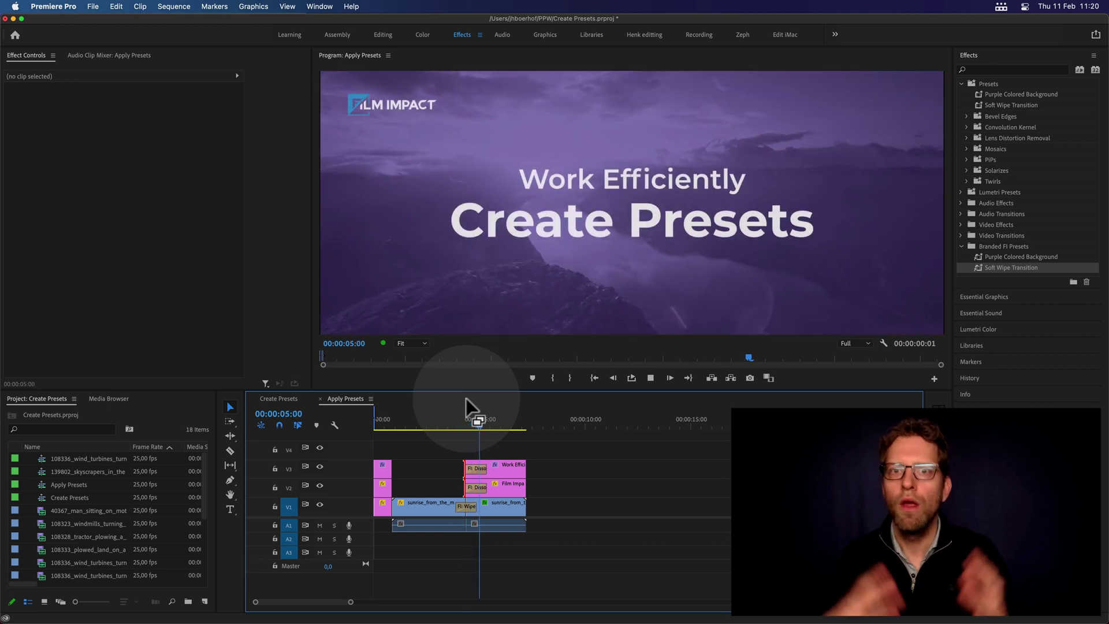
key("space")
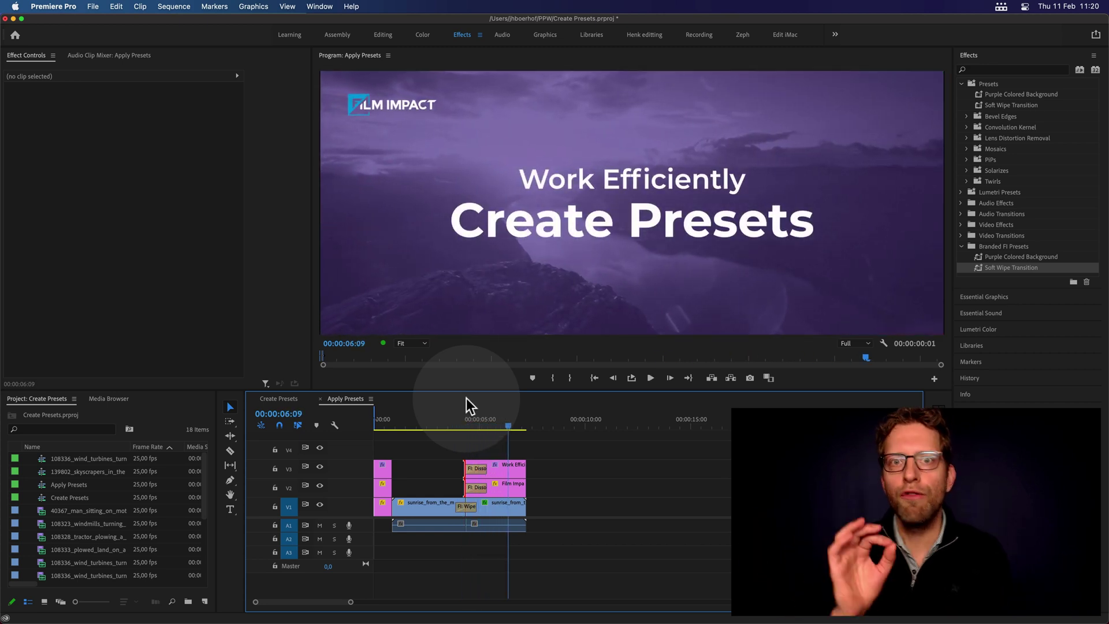